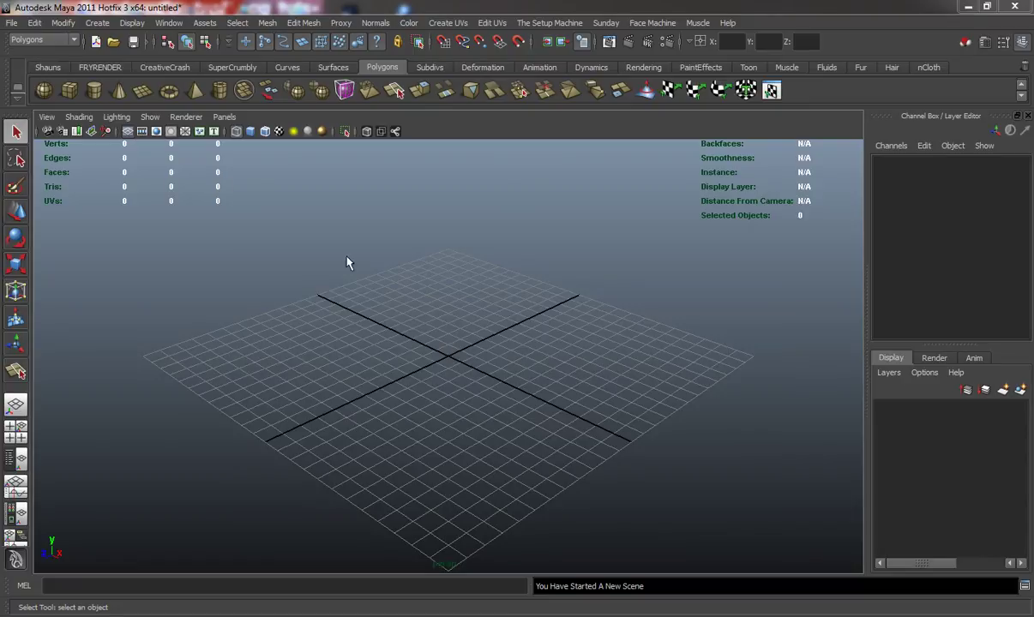
Step: Create a circle curve and an eight-pointed star curve at the origin with RigControllers2.0
left_click(48, 66)
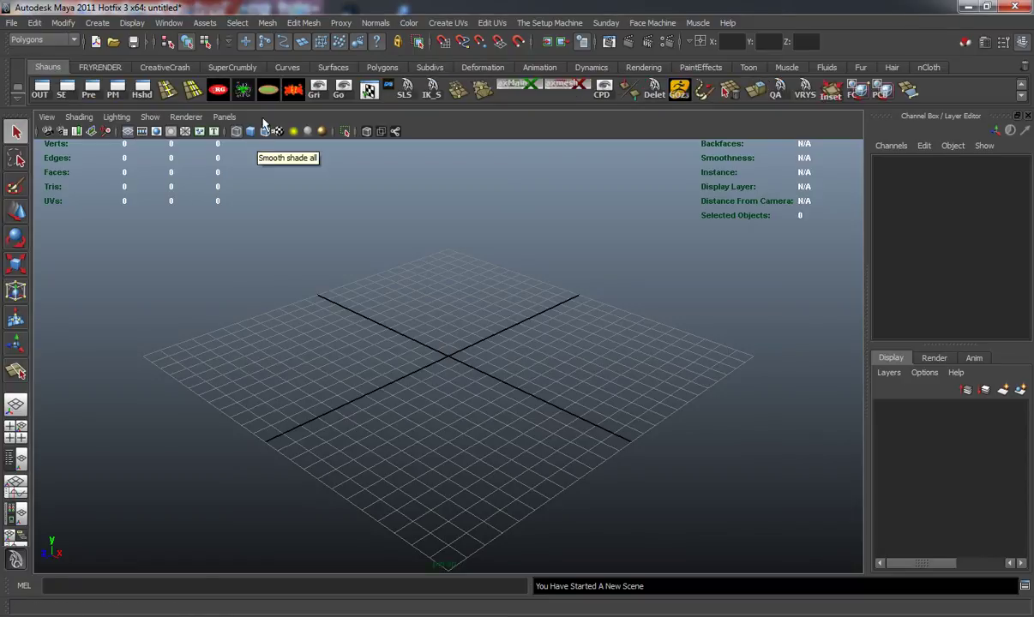
left_click(217, 89)
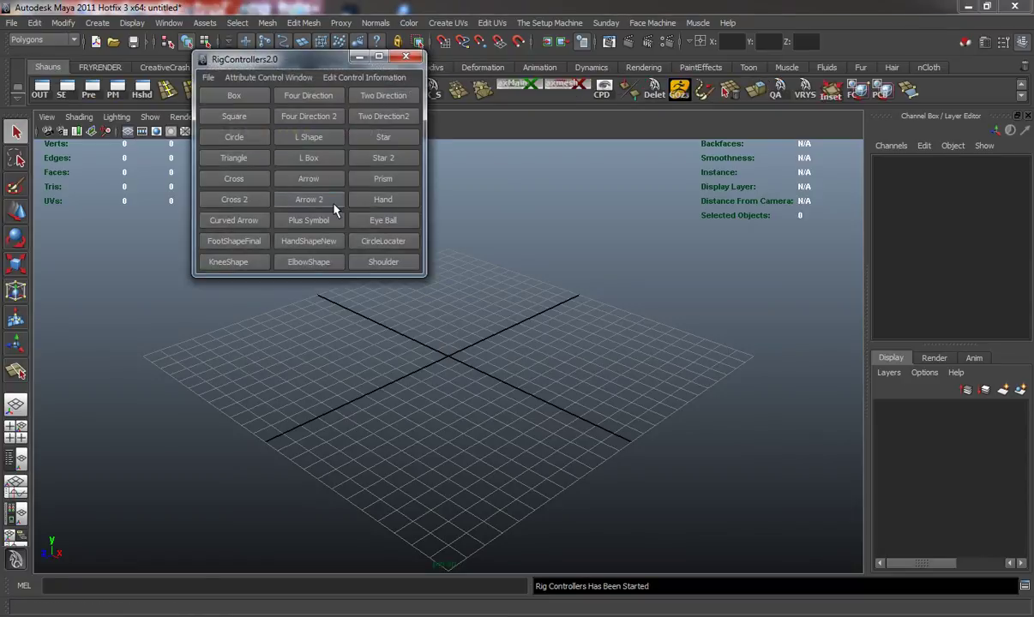
left_click(238, 138)
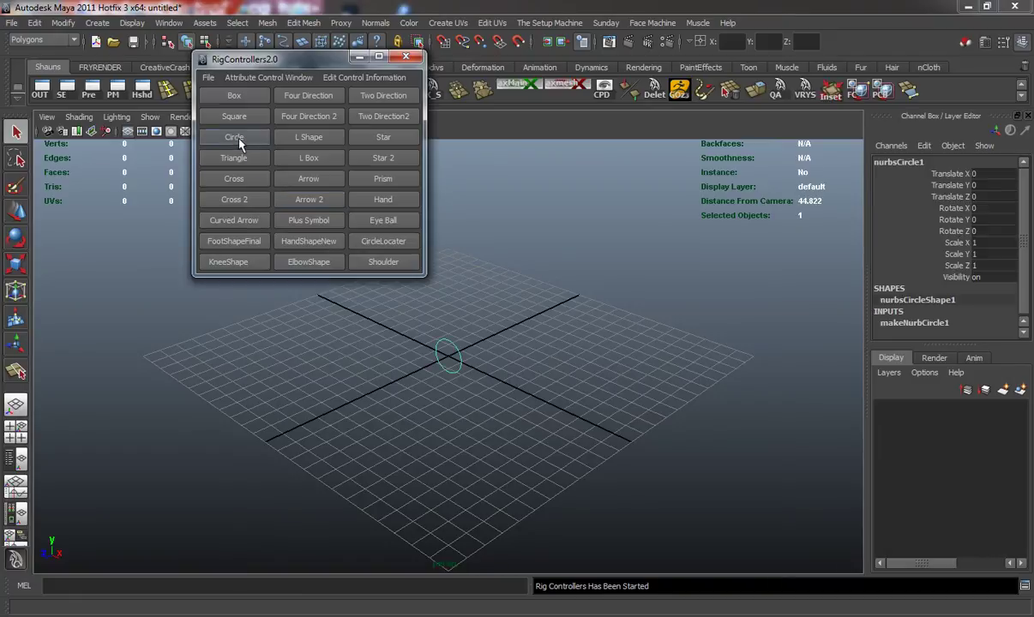
left_click(352, 158)
left_click(406, 57)
Step: Set the circle's Rotate X to 90 so it lies flat on the grid
left_click_drag(406, 277, 449, 357, "alt")
left_click(447, 358)
key("e")
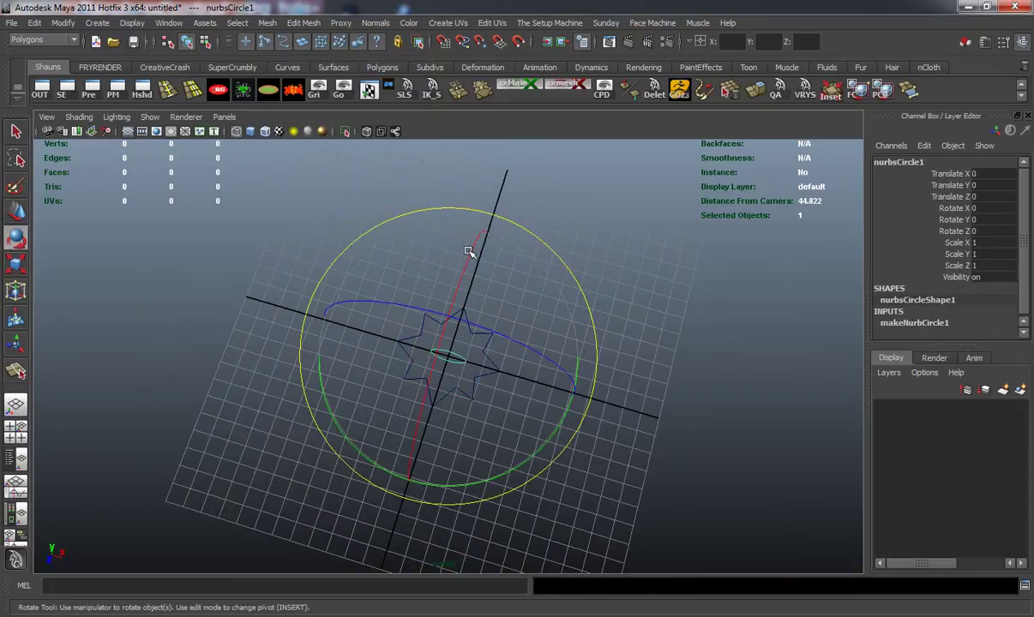
left_click_drag(442, 235, 436, 400)
left_click(984, 209)
type("90")
key("Return")
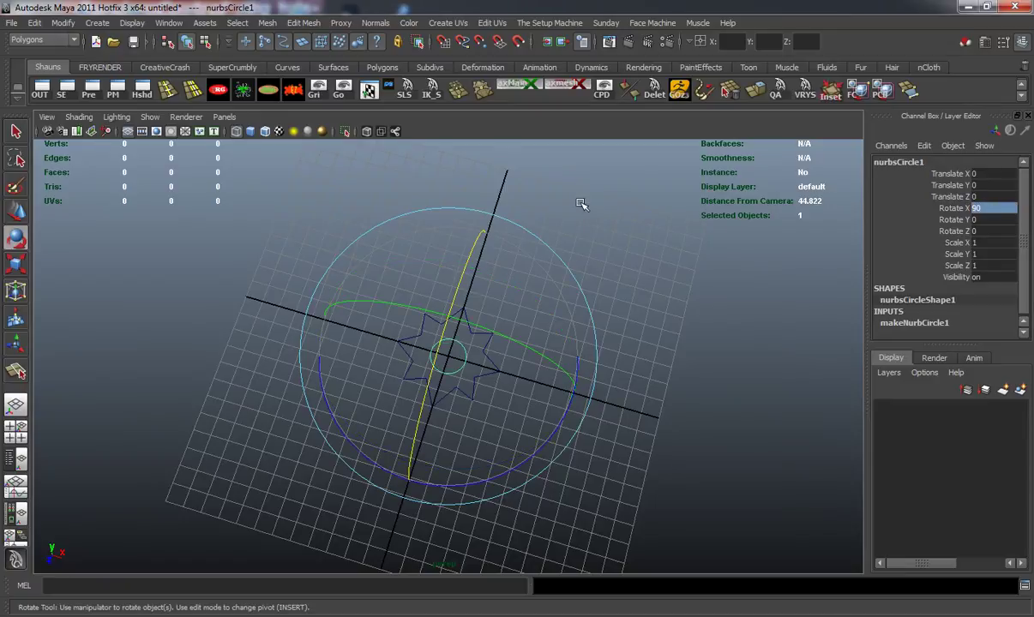
Step: Scale the circle uniformly to about 5.219 so it surrounds the star
left_click_drag(366, 324, 628, 396, "alt")
key("r")
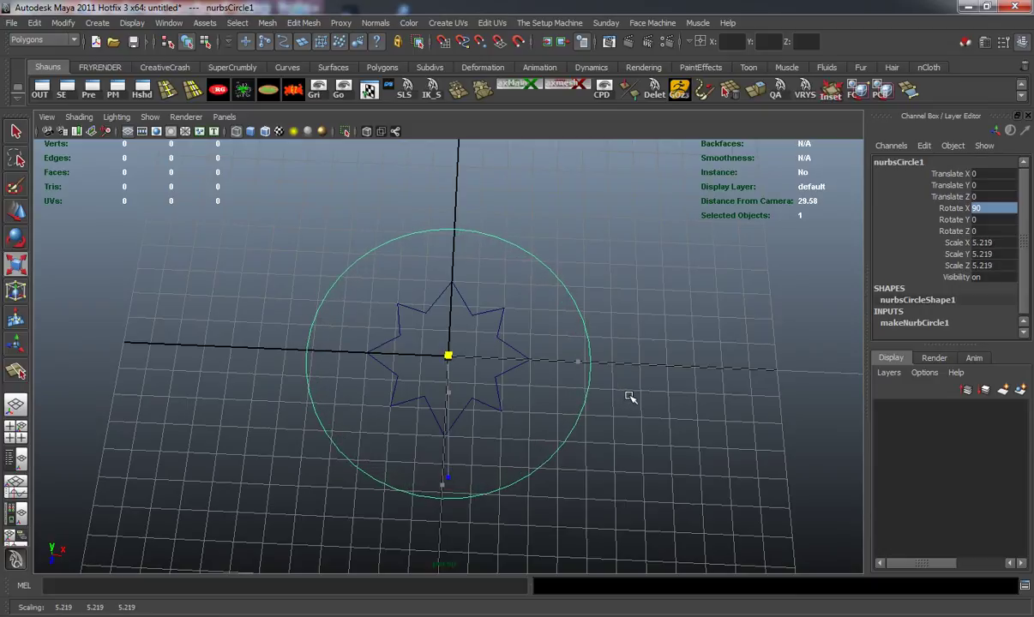
left_click(309, 350)
left_click_drag(310, 349, 347, 297, "alt")
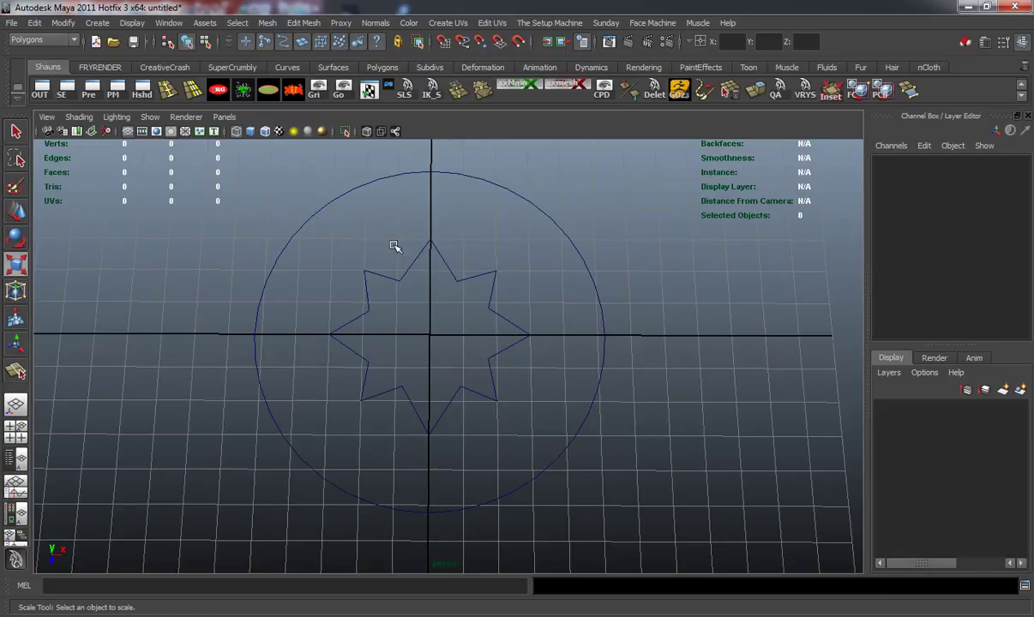
Step: Inspect the star's control vertices and the circle's section count in its makeNurbCircle1 settings
left_click(515, 190)
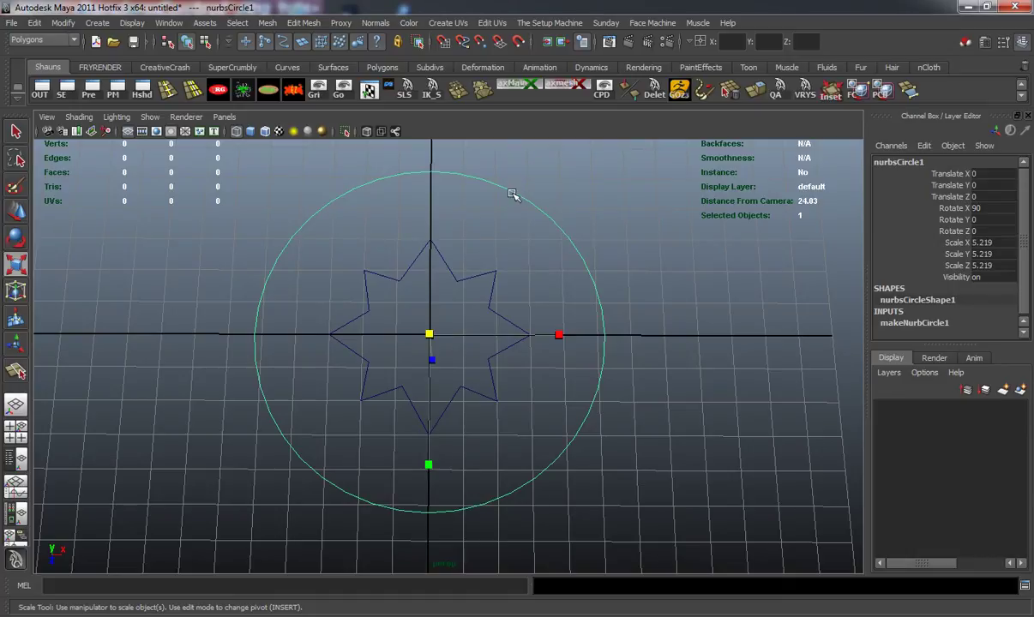
right_click_drag(444, 264, 418, 255)
left_click(386, 279)
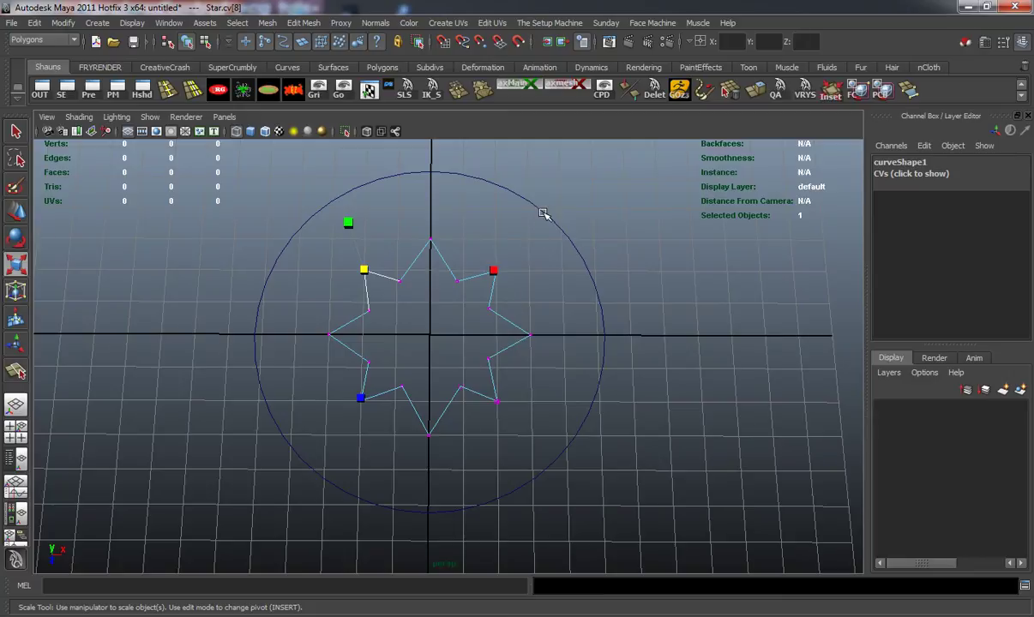
right_click_drag(509, 202, 536, 191)
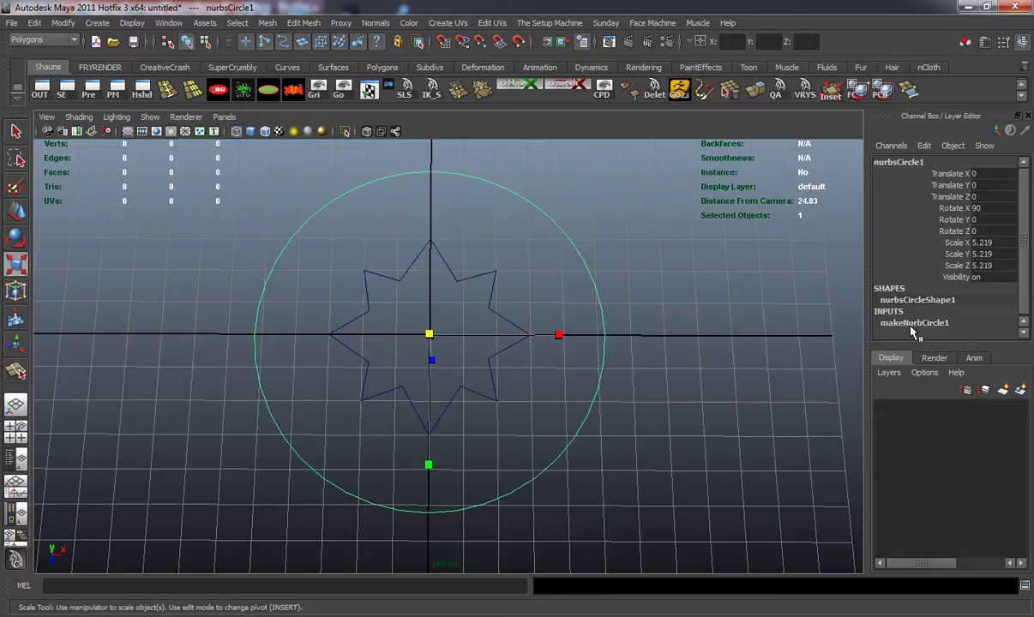
left_click(938, 323)
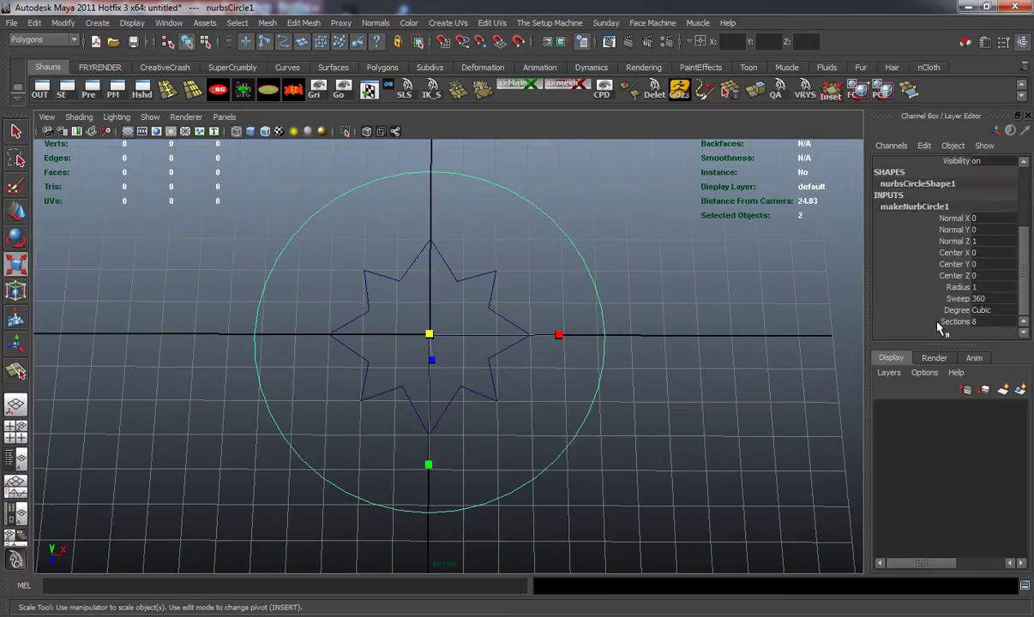
left_click(974, 322)
key("Return")
left_click(570, 208)
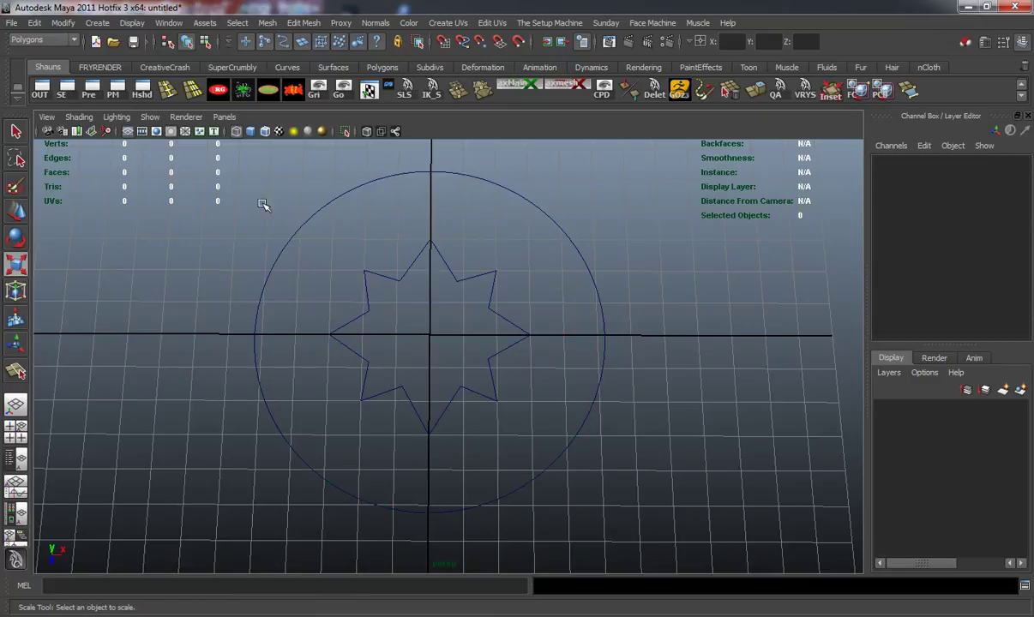
Step: Freeze the transformations and delete the construction history of the circle and star curves
left_click_drag(230, 211, 592, 364)
left_click(293, 89)
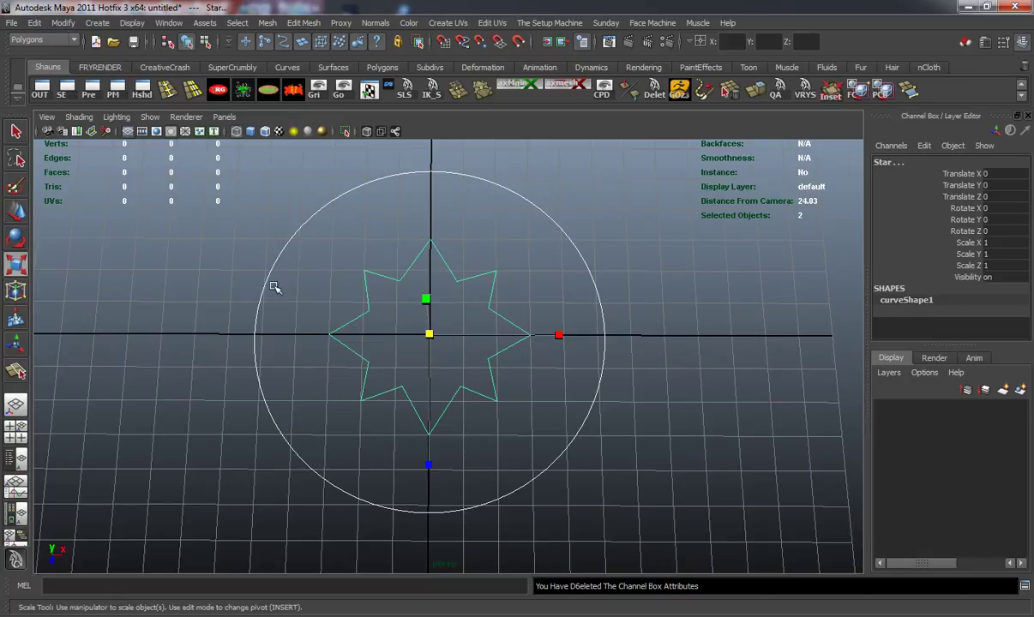
left_click(179, 229)
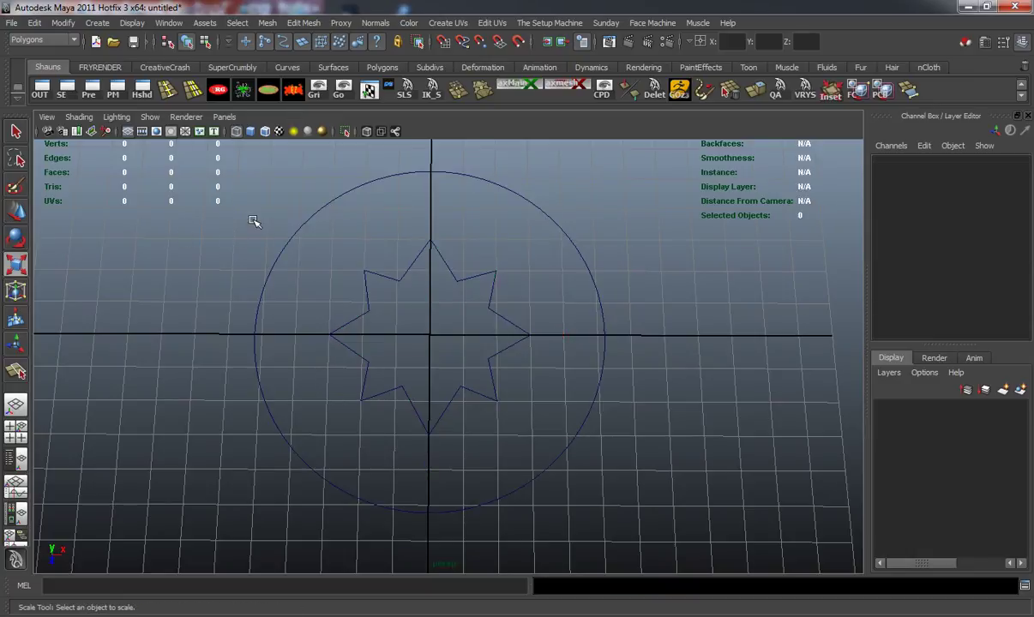
Step: Create a planar polygon surface from the circle curve, using quads and the General tessellation method
left_click_drag(254, 221, 296, 265, "alt")
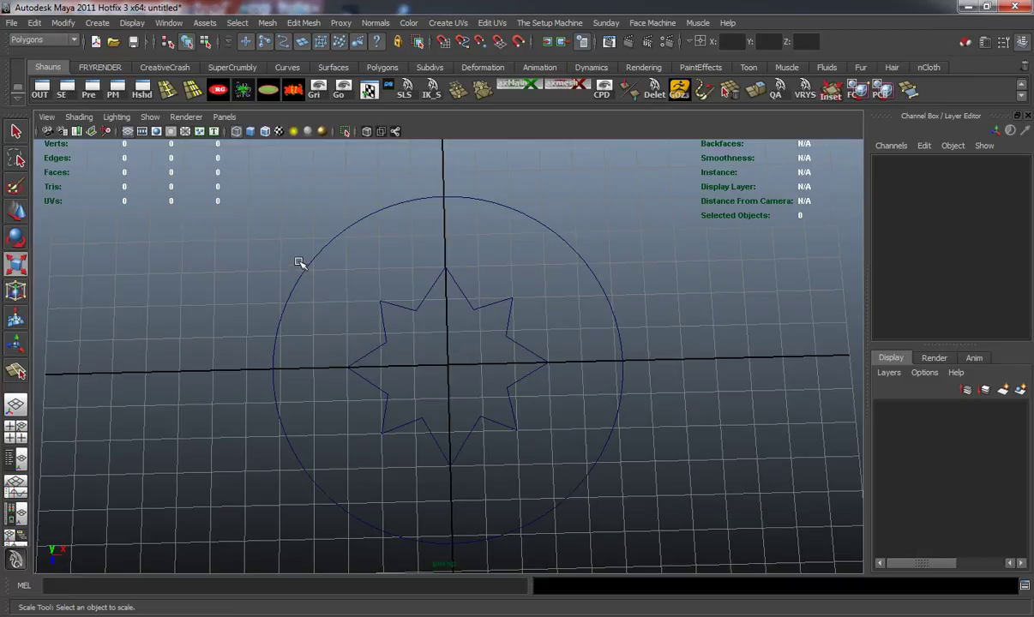
key("F4")
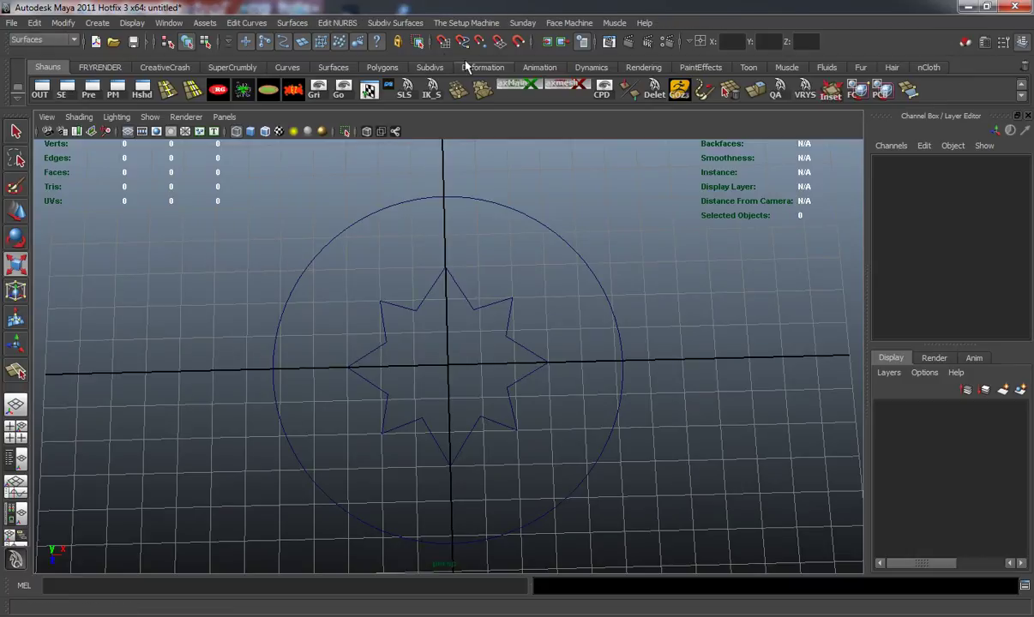
left_click_drag(429, 203, 417, 207, "alt")
left_click(406, 203)
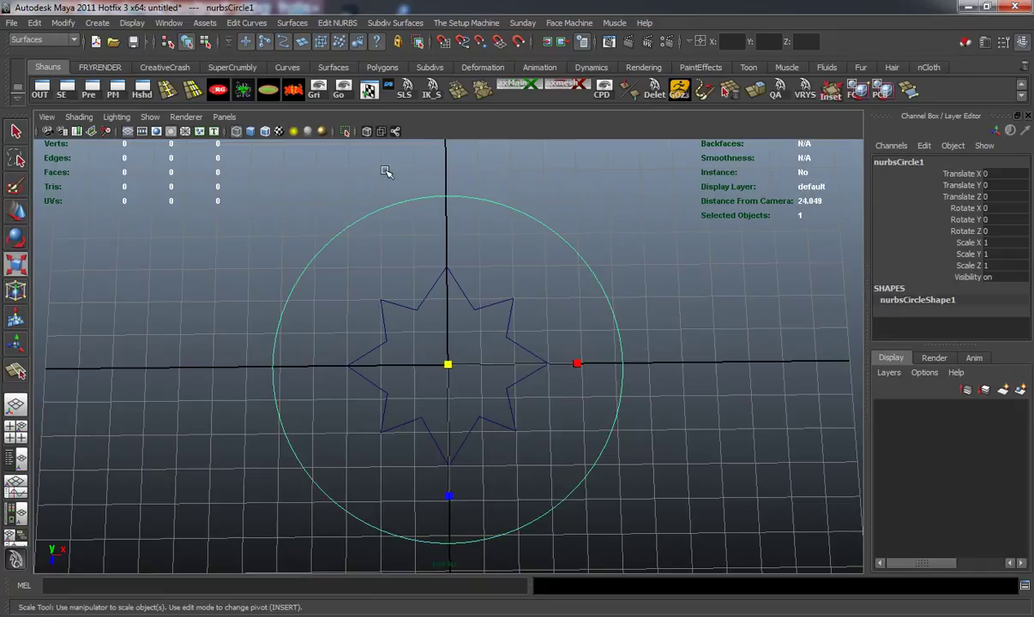
left_click(291, 23)
left_click(309, 73)
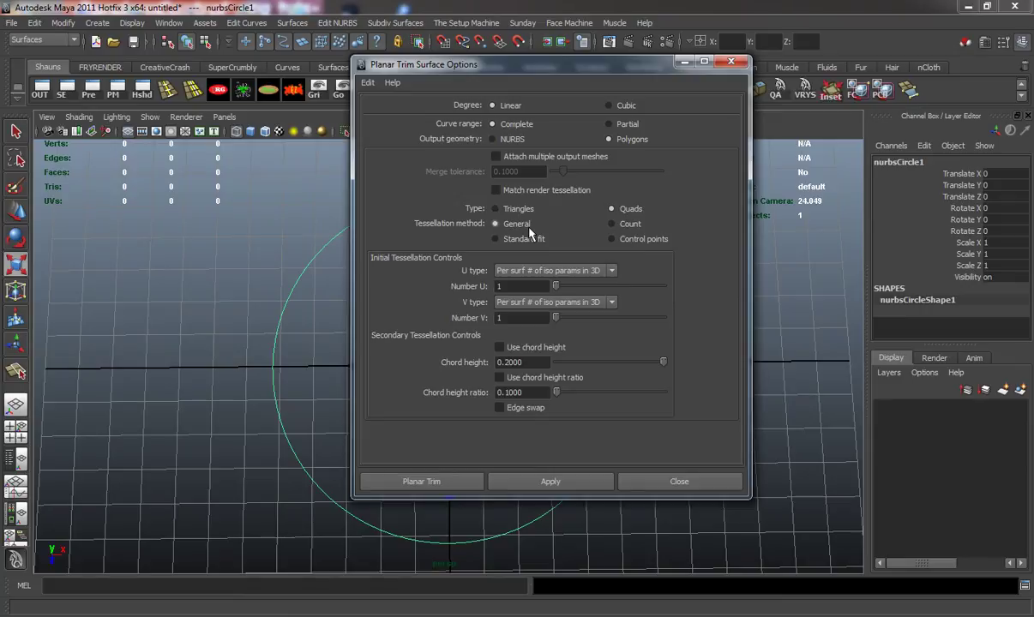
left_click(590, 485)
Step: Create a planar polygon surface from the star curve with the same Planar Trim options
left_click_drag(643, 69, 920, 75)
left_click(391, 304)
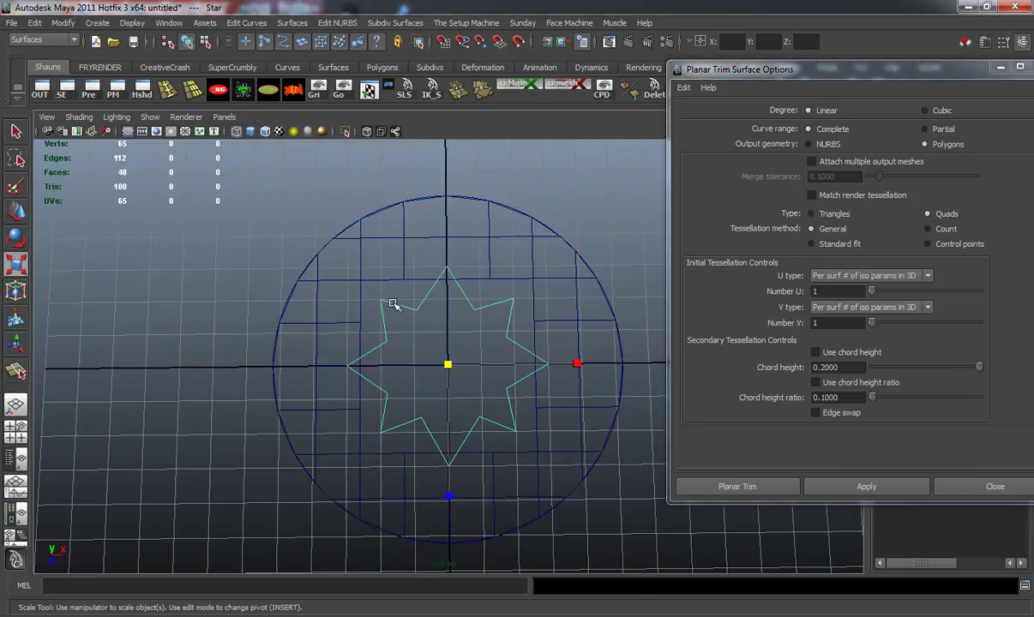
left_click(838, 487)
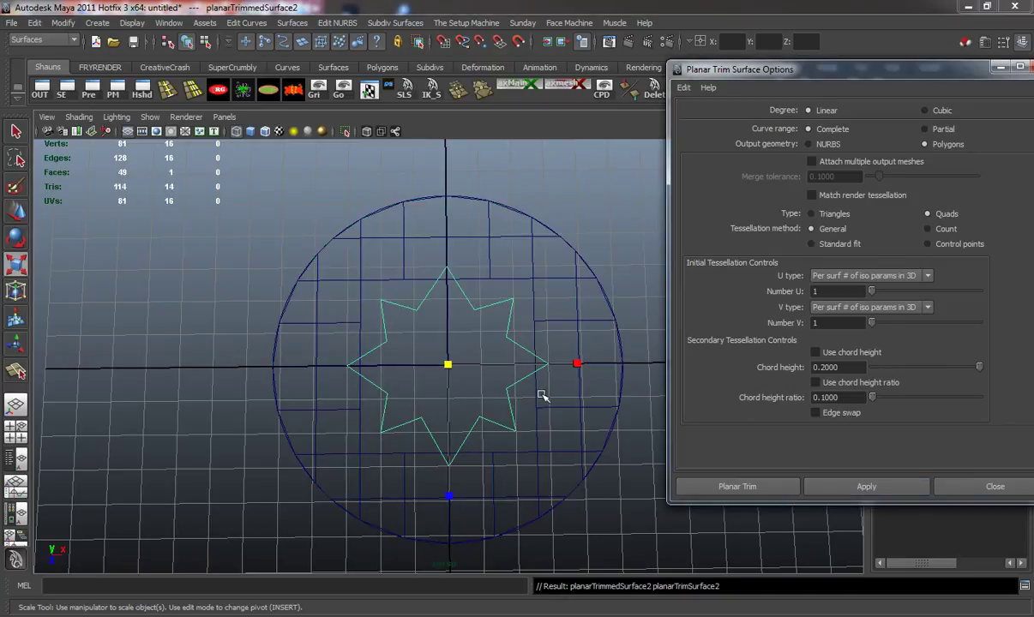
left_click(970, 486)
Step: Display the surfaces smooth shaded with their wireframe edges overlaid
middle_click_drag(446, 362, 420, 324, "alt")
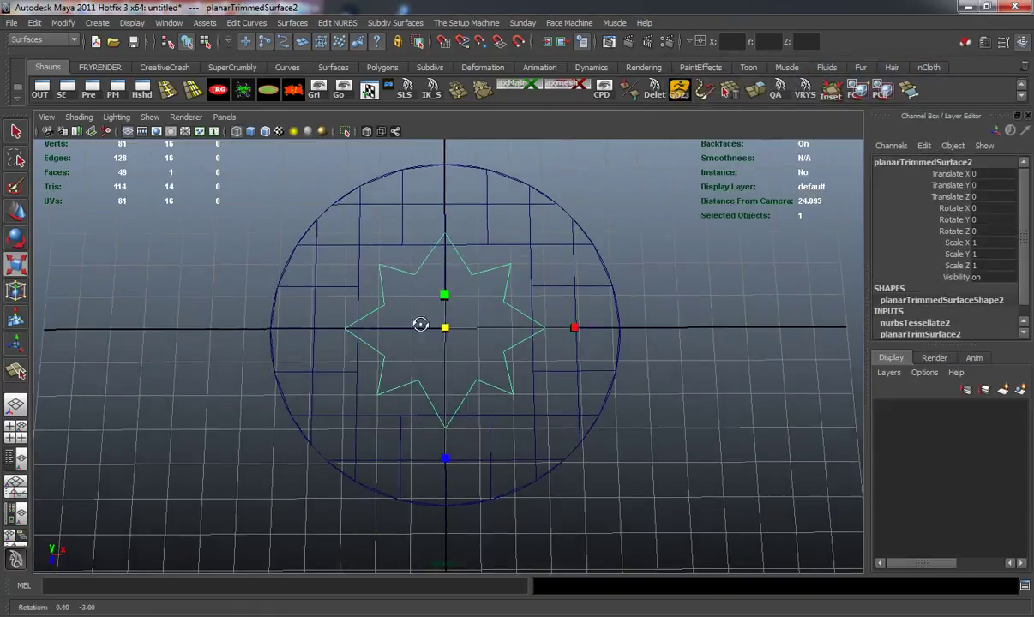
key("5")
left_click(216, 310)
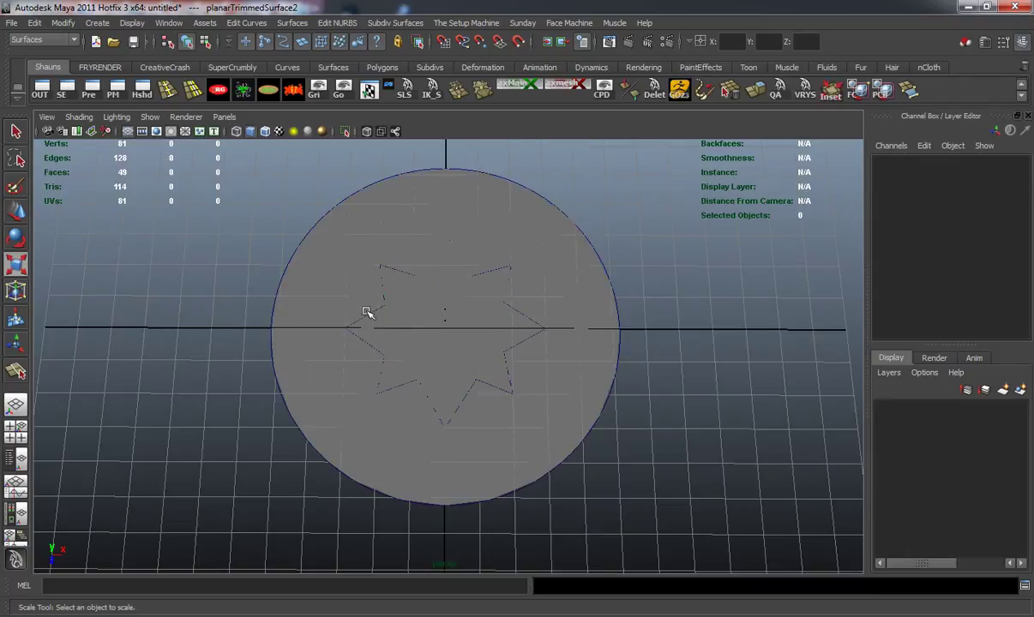
left_click(266, 132)
left_click_drag(348, 303, 439, 348, "alt")
left_click(348, 311)
left_click(418, 303, "shift")
left_click(388, 309)
key("w")
left_click_drag(420, 261, 249, 383)
key("ctrl+z")
left_click(250, 383)
Step: Delete the construction history of the curves and planar surfaces, and check the circular surface
scroll(387, 346, "up", 3)
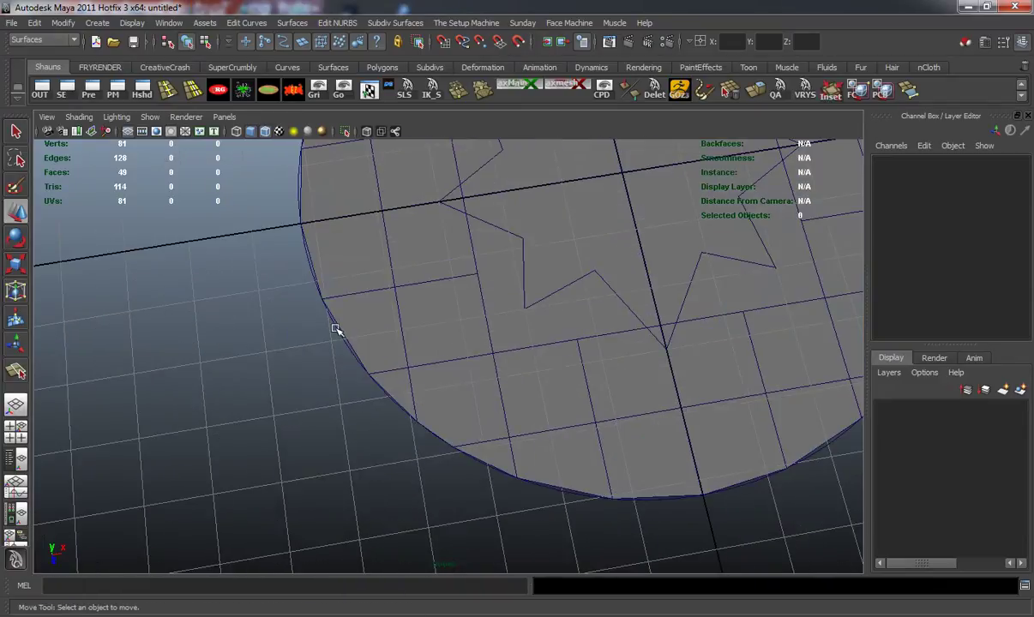
left_click(335, 328)
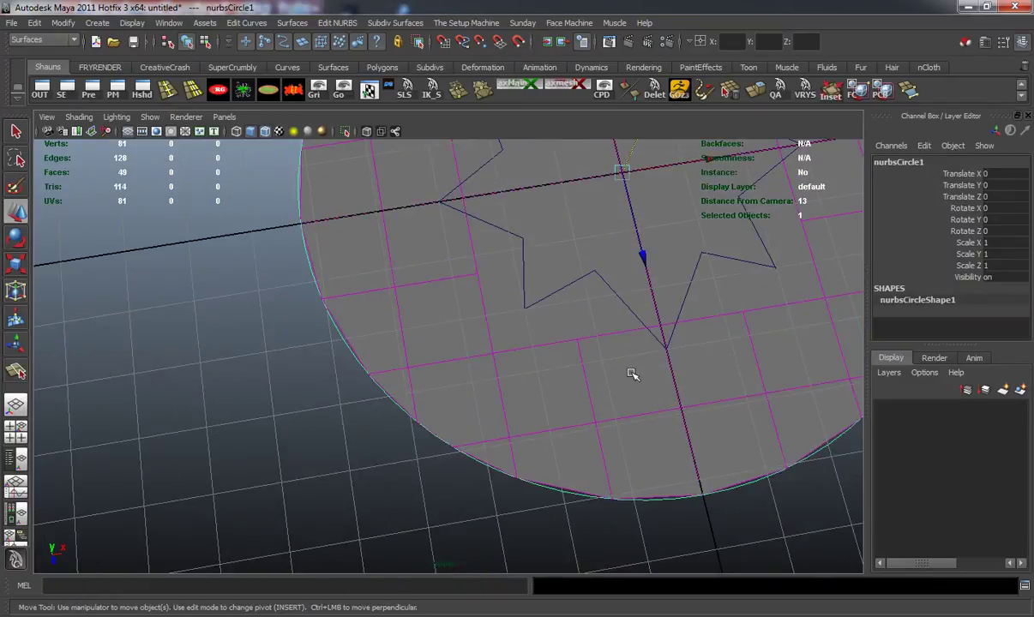
left_click_drag(395, 216, 784, 562)
left_click(292, 93)
scroll(354, 291, "down", 5)
middle_click_drag(353, 292, 338, 343, "alt")
scroll(338, 344, "up", 3)
left_click(338, 345)
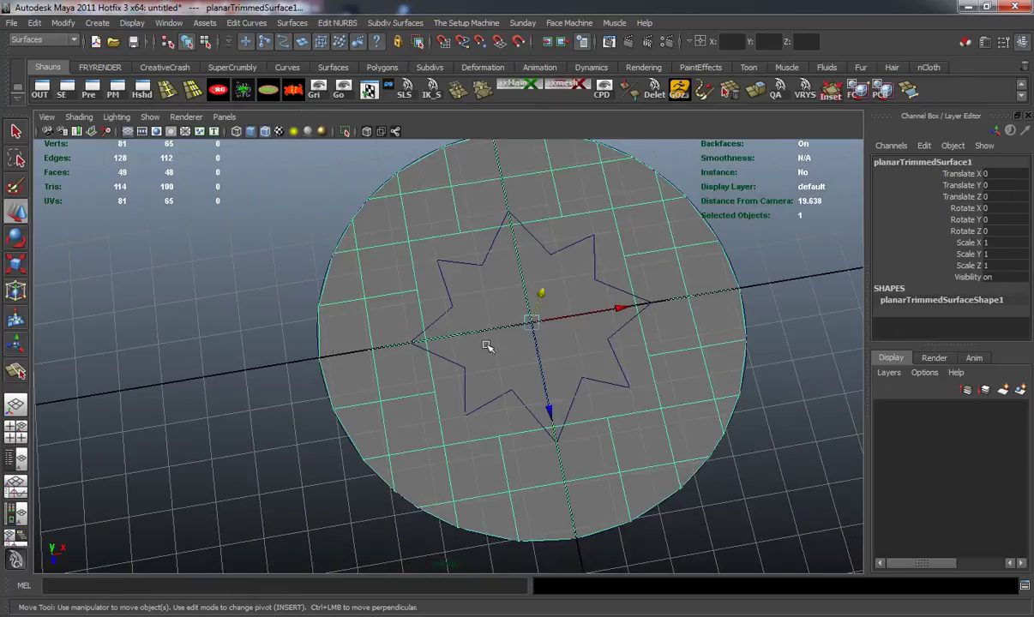
left_click_drag(426, 375, 284, 341, "alt")
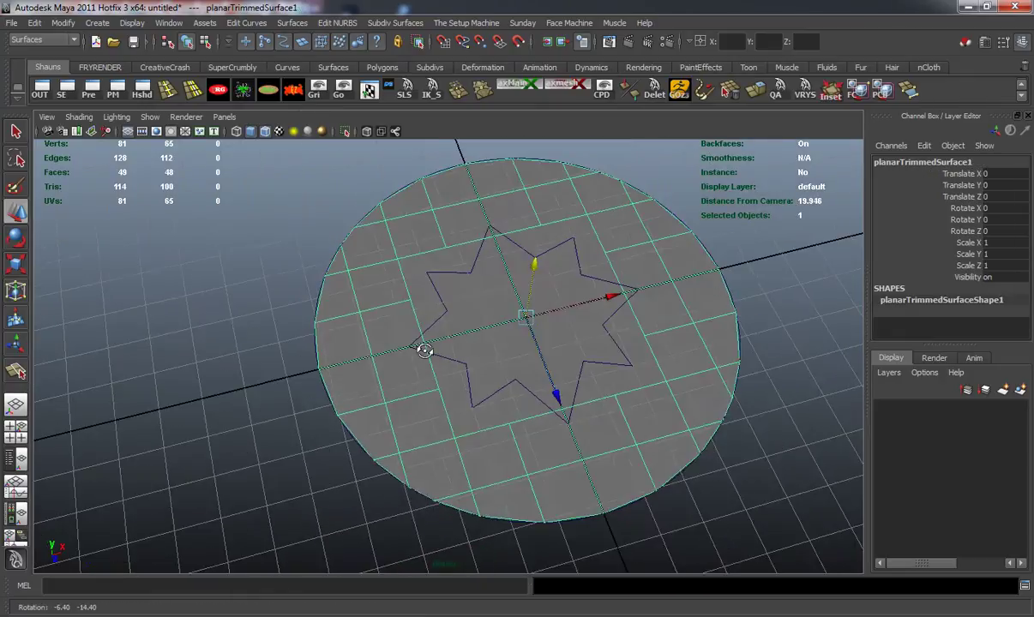
Step: Raise the circular and star surfaces to about 1.425 in Y, above the circle curve
left_click(283, 341)
left_click(454, 351)
left_click_drag(510, 422, 493, 353)
left_click_drag(532, 240, 538, 192)
left_click_drag(512, 287, 519, 211)
Step: Assign the circle curve to a new display layer and hide that layer
left_click(467, 373)
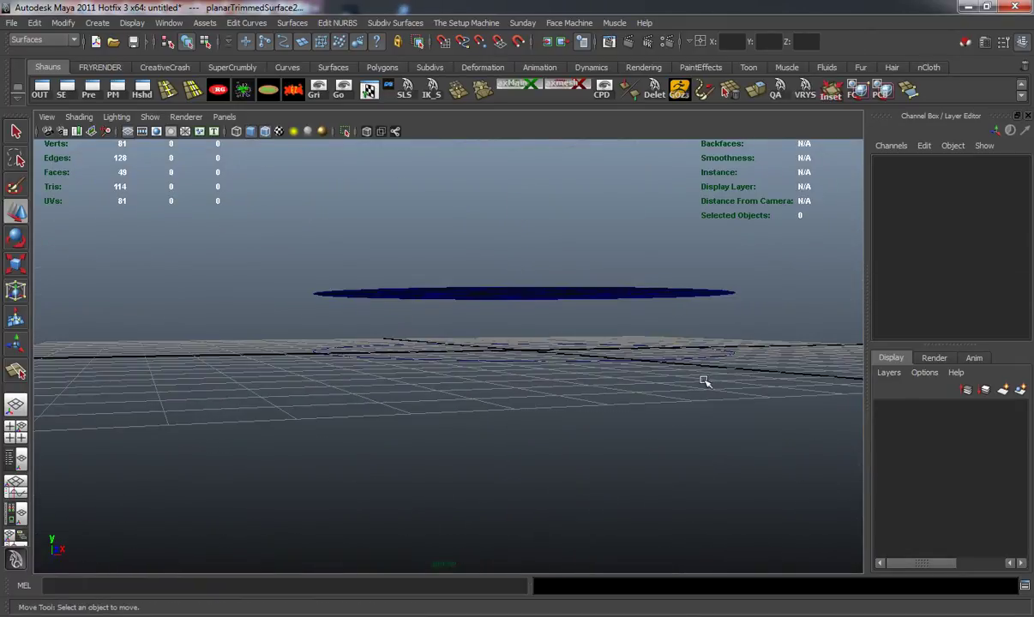
left_click_drag(665, 358, 577, 371, "alt")
left_click(611, 382)
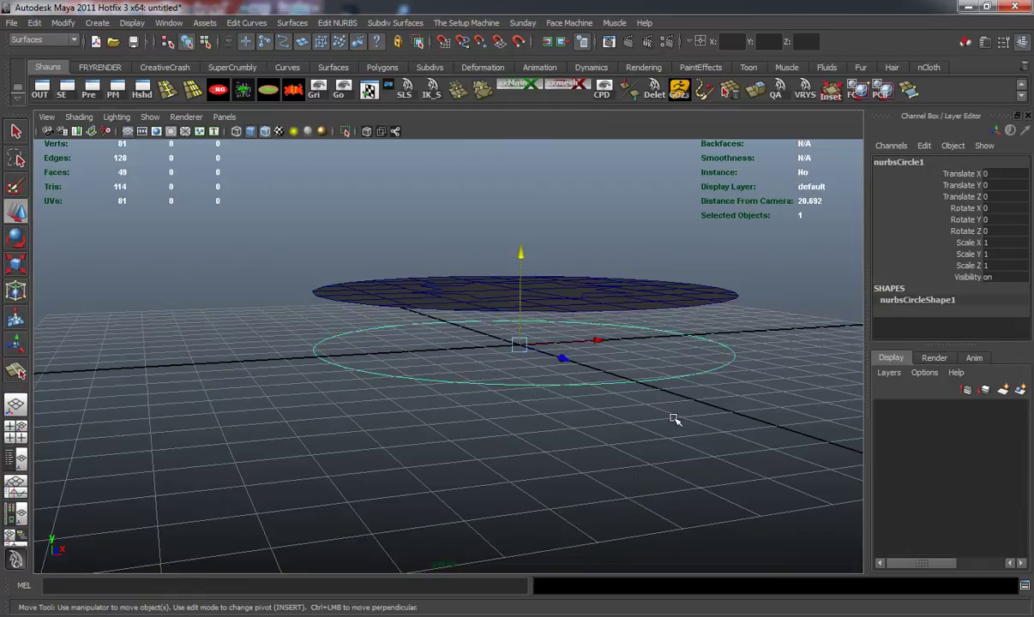
left_click(1019, 390)
left_click(886, 408)
left_click_drag(690, 376, 650, 436, "alt")
left_click(650, 435)
Step: Set Translate Y of the circular and star surfaces to 0
left_click(499, 332)
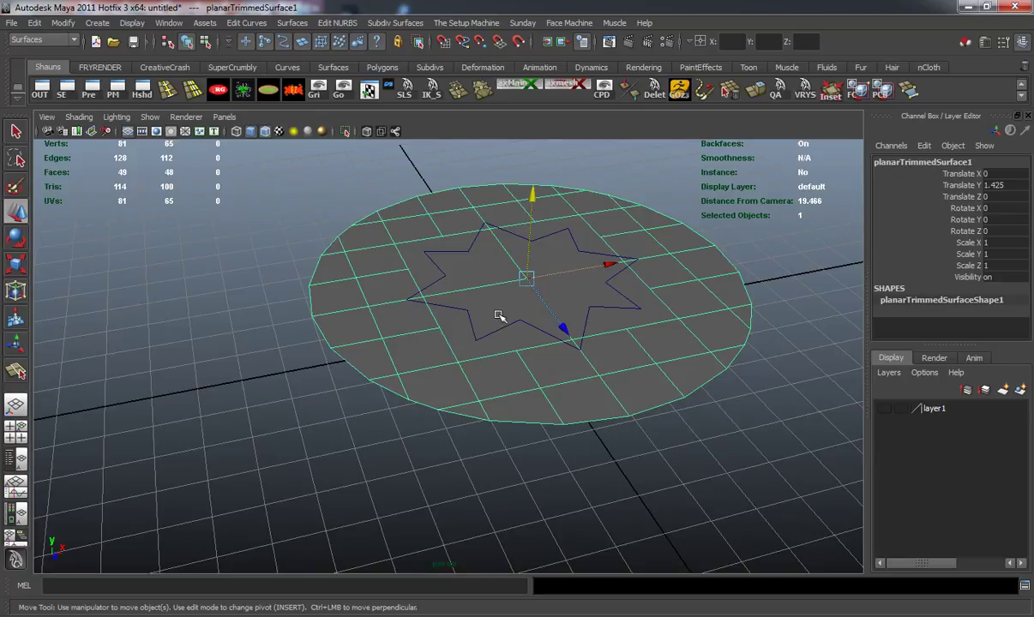
left_click(492, 306)
left_click(491, 363, "shift")
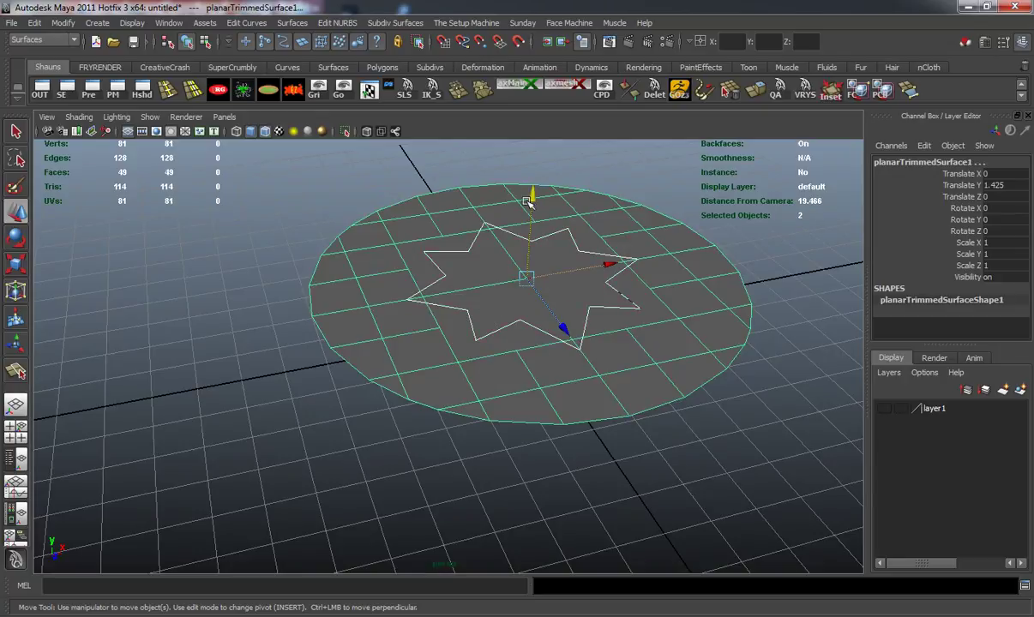
left_click_drag(529, 196, 806, 249)
left_click(1011, 185)
key("Return")
Step: Set the star curve's Translate Y to 0 and add it to the hidden layer1
left_click_drag(618, 302, 571, 273, "alt")
left_click(584, 288)
left_click(998, 186)
key("Return")
right_click(936, 414)
left_click(929, 431)
Step: Rename the display layer to curves
double_click(930, 410)
left_click_drag(432, 237, 340, 240)
type("curves")
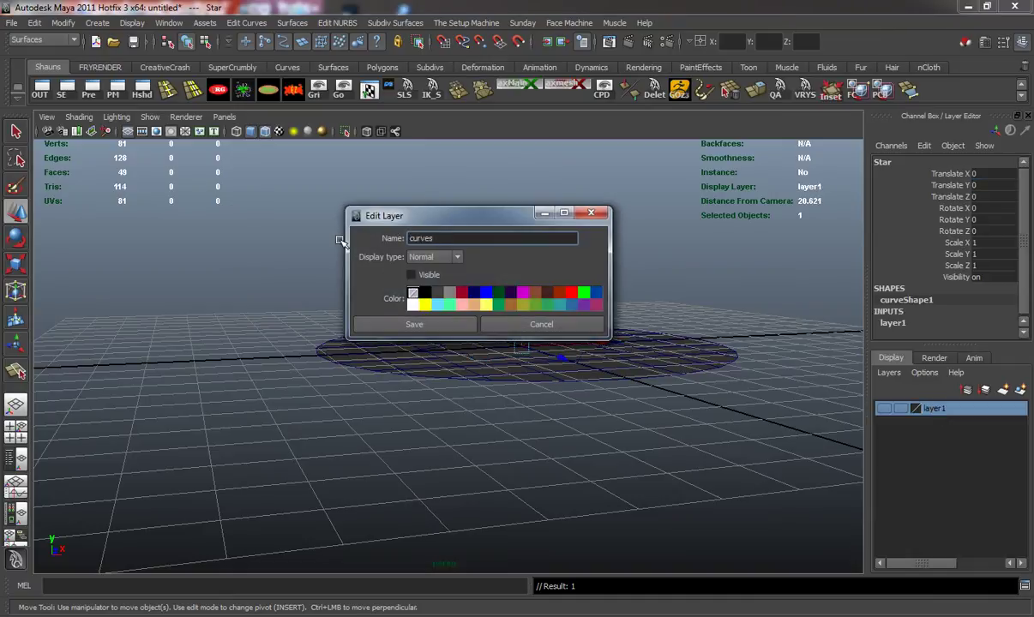
left_click(391, 324)
Step: Combine the circular and star surfaces into one polygon mesh and switch it to face selection
left_click_drag(378, 303, 275, 362, "alt")
left_click(275, 363)
left_click_drag(397, 345, 563, 448)
middle_click_drag(554, 435, 481, 465, "alt")
left_click_drag(463, 425, 461, 424, "alt")
scroll(455, 347, "down", 4)
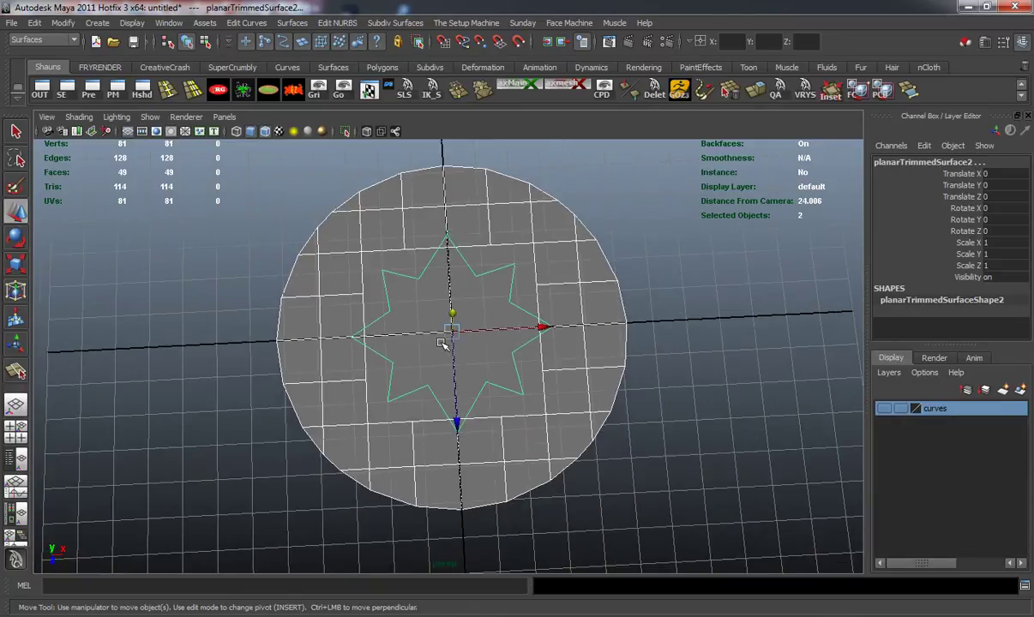
key("F3")
left_click(267, 22)
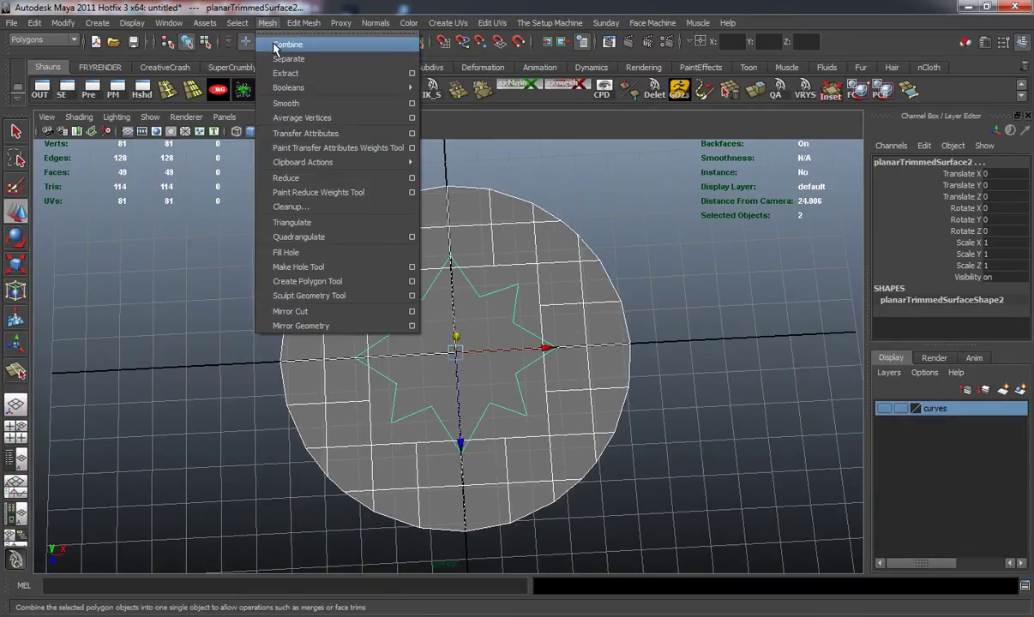
left_click(274, 45)
left_click(213, 219)
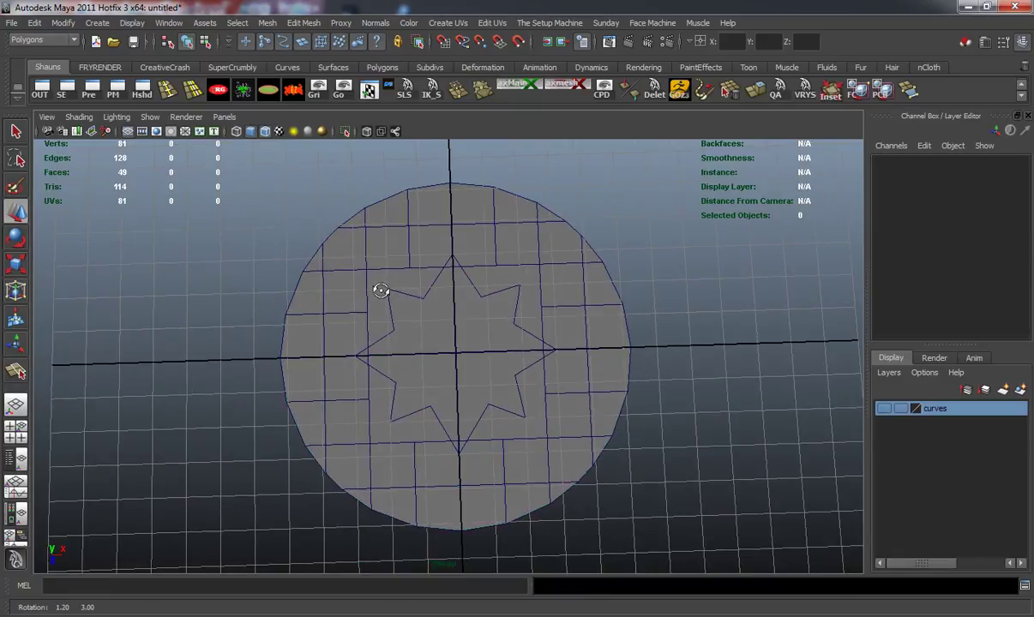
right_click_drag(403, 297, 436, 330)
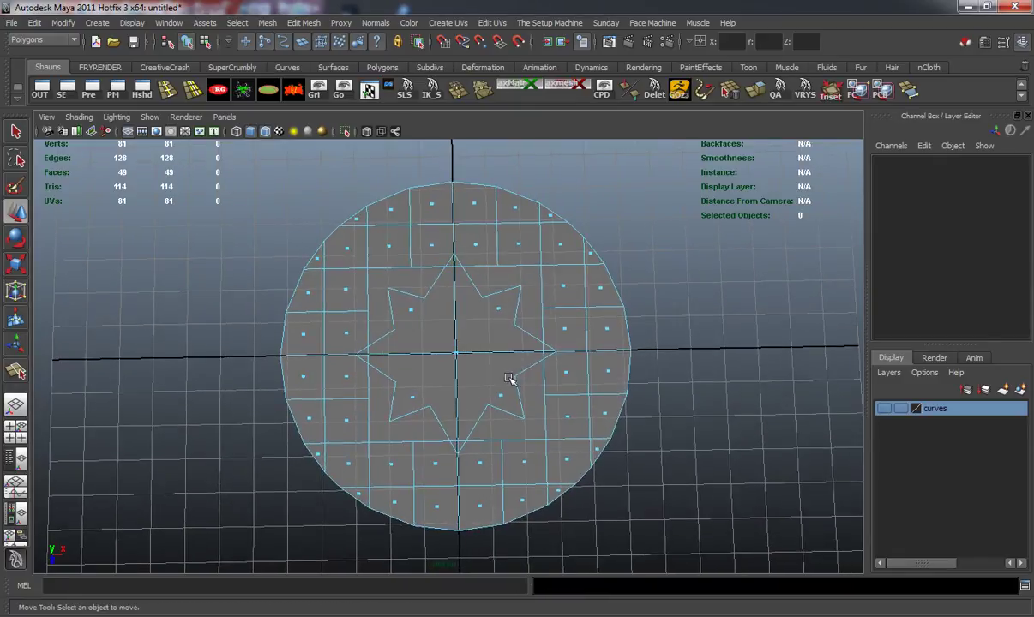
Step: Delete the circular surface's faces on the negative-X side of the vertical axis, keeping the star's face
scroll(478, 373, "down", 3)
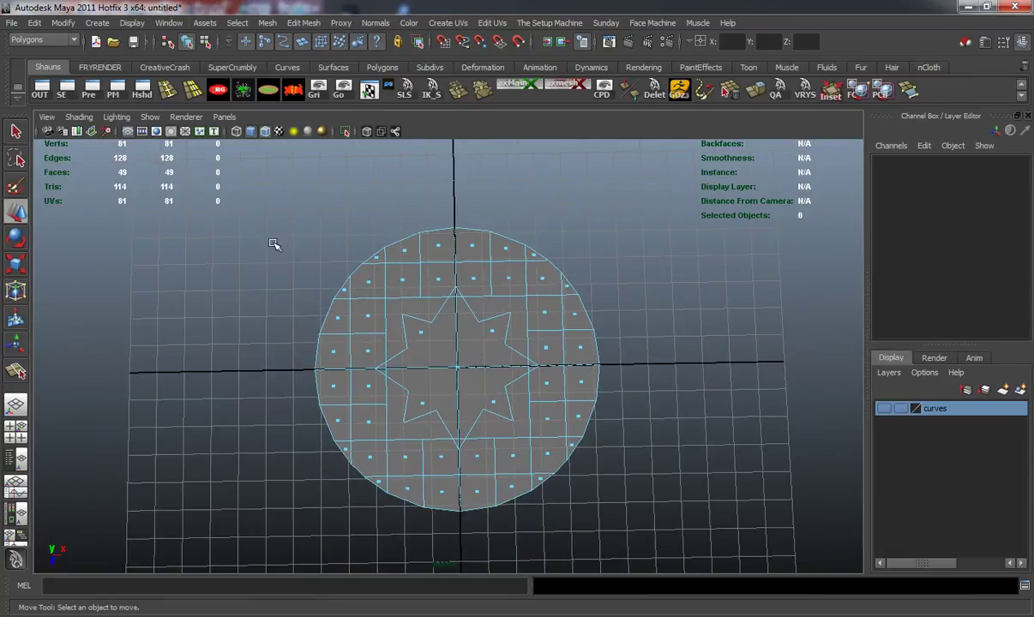
left_click_drag(273, 180, 458, 600)
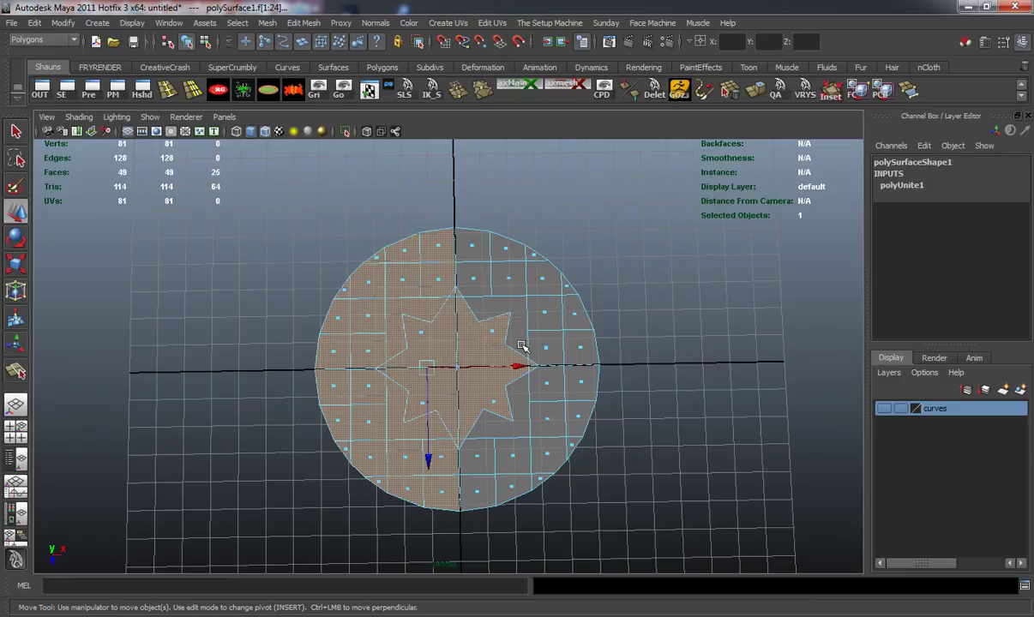
left_click(688, 427)
scroll(489, 397, "up", 4)
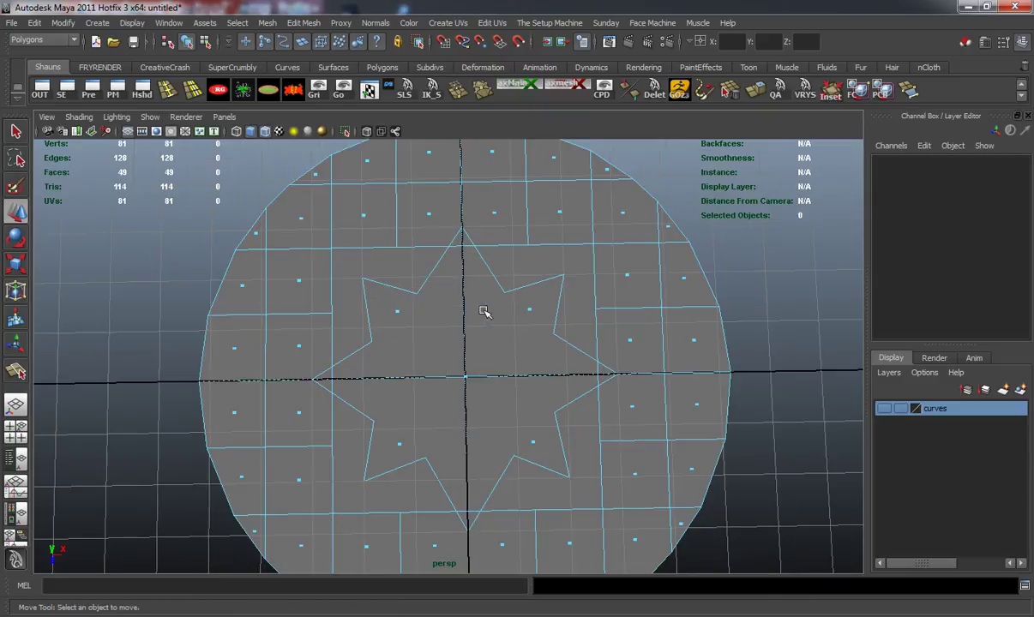
middle_click_drag(484, 311, 482, 331, "alt")
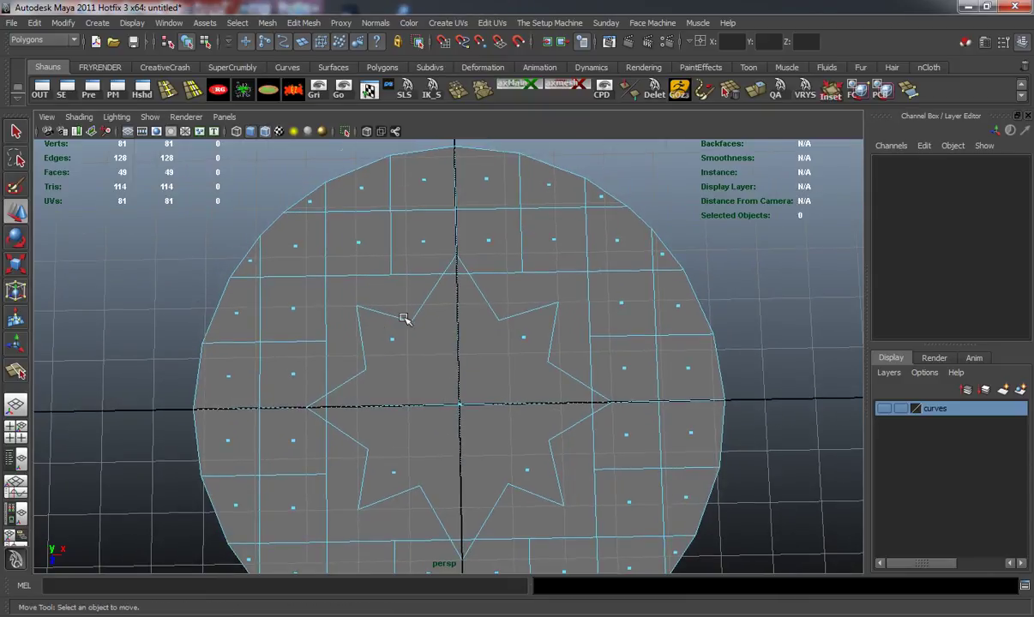
scroll(296, 314, "down", 2)
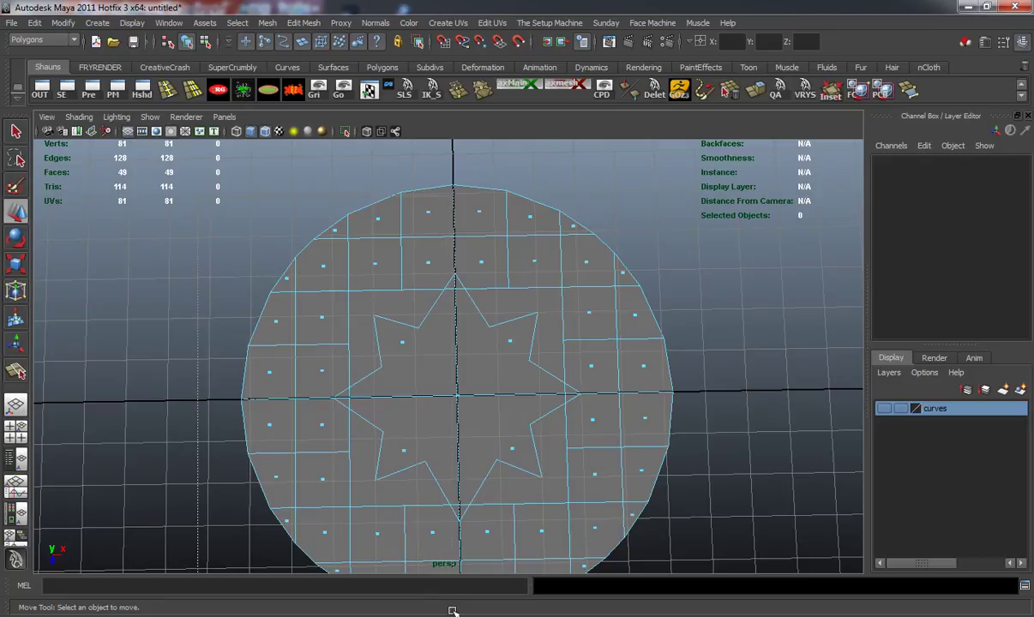
left_click(431, 532)
middle_click_drag(431, 532, 433, 345, "alt")
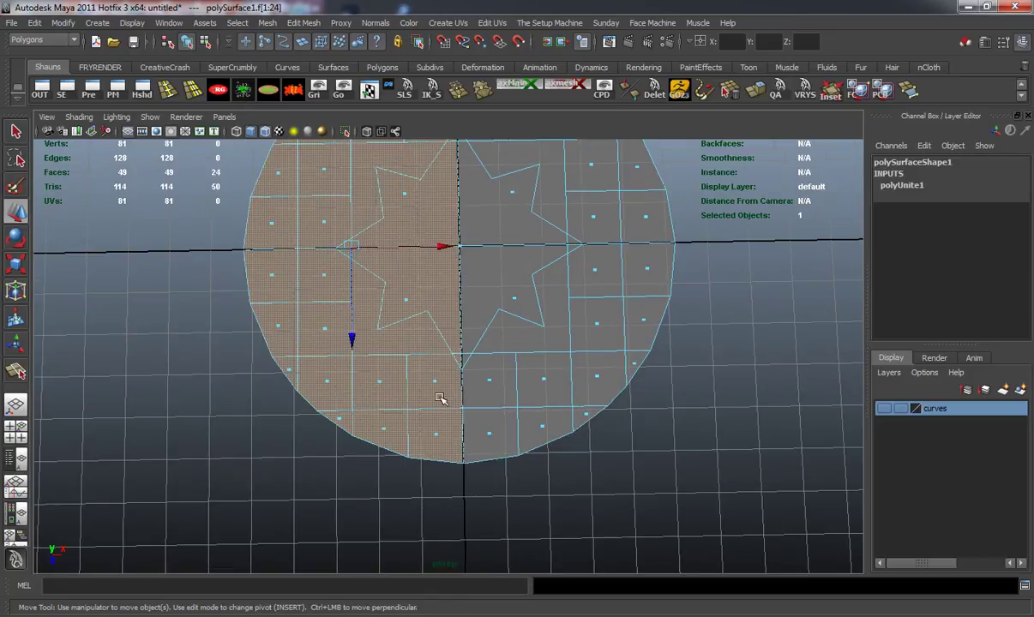
key("Delete")
Step: Snap the circular half's top centre inner vertex onto the star's top tip and the neighbouring vertex onto the adjacent inner corner
middle_click_drag(433, 275, 413, 374, "alt")
middle_click_drag(484, 294, 463, 386, "alt")
scroll(464, 387, "up", 3)
right_click_drag(453, 312, 405, 309)
middle_click_drag(416, 358, 452, 396, "alt")
scroll(452, 396, "up", 2)
left_click(445, 364)
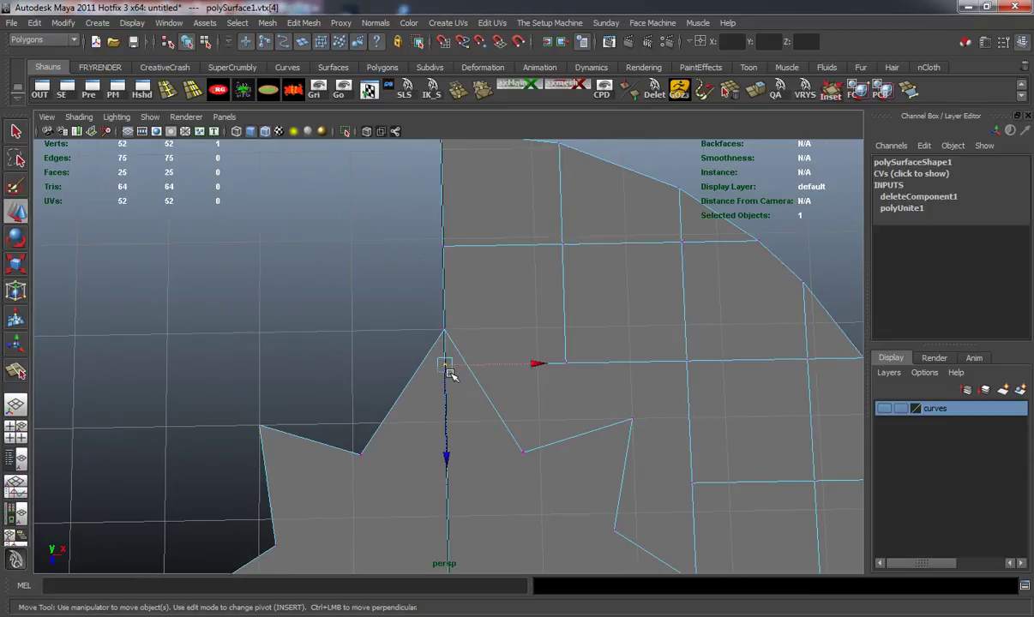
key("v")
left_click_drag(445, 363, 445, 332)
left_click(566, 362)
key("v")
left_click_drag(562, 366, 526, 445)
Step: Snap the next inner vertices of the circular half onto the star's upper-right tip, the inner corner below it and the right tip
middle_click_drag(607, 437, 583, 387, "alt")
left_click(657, 312)
left_click(604, 370)
middle_click_drag(630, 421, 636, 328, "alt")
left_click(630, 319)
key("v")
left_click_drag(632, 319, 581, 344)
middle_click_drag(677, 409, 624, 307, "alt")
left_click_drag(574, 333, 623, 342)
key("v")
middle_click_drag(607, 386, 624, 267, "alt")
left_click_drag(584, 321, 626, 358)
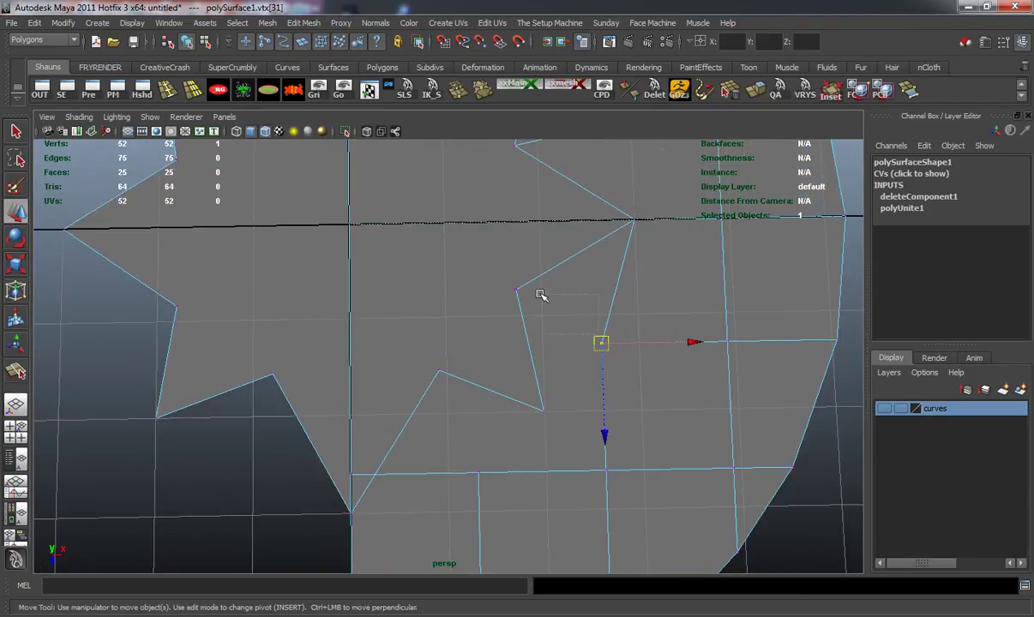
Step: Snap the circular half's lower inner vertices onto the star's lower-right inner corners, its lower-right tip and its bottom tip
left_click(593, 343)
key("v")
left_click(598, 343)
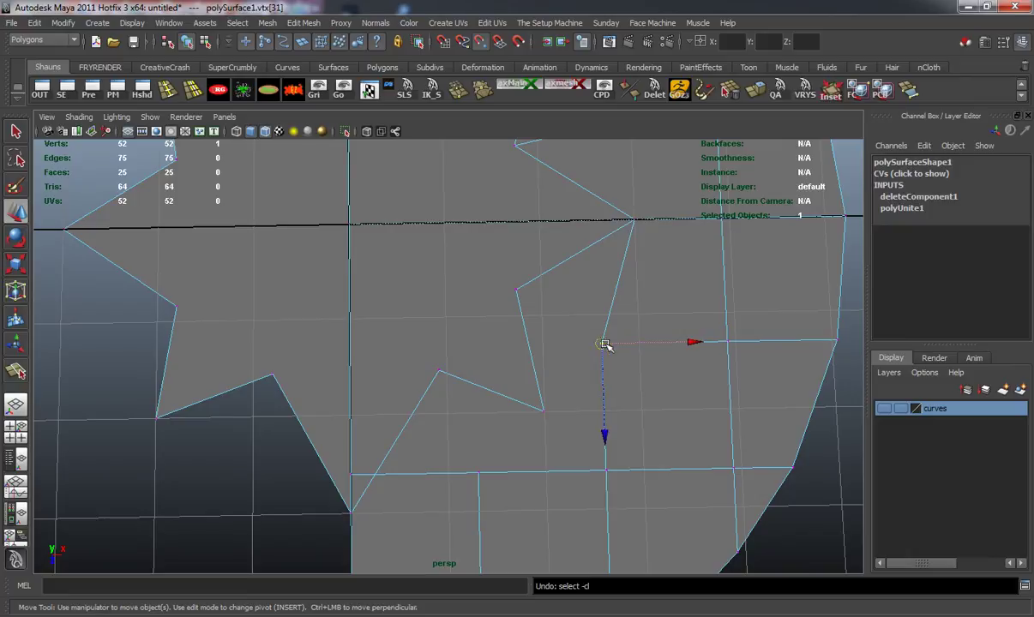
left_click_drag(603, 342, 537, 296)
left_click(606, 470)
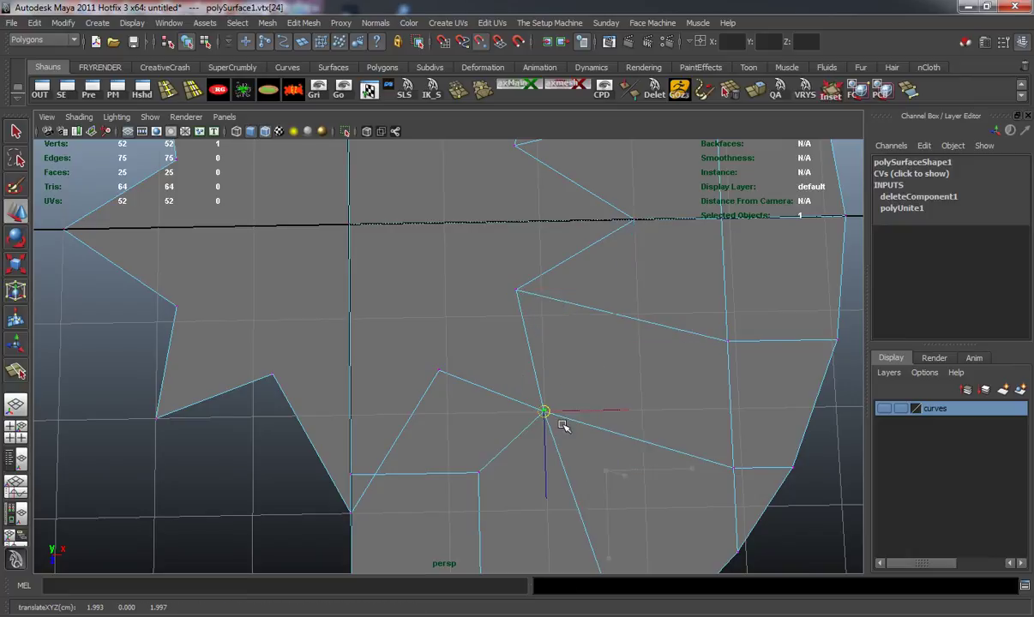
left_click_drag(456, 451, 516, 502)
left_click_drag(478, 470, 454, 410)
left_click_drag(322, 447, 351, 508)
left_click(279, 462)
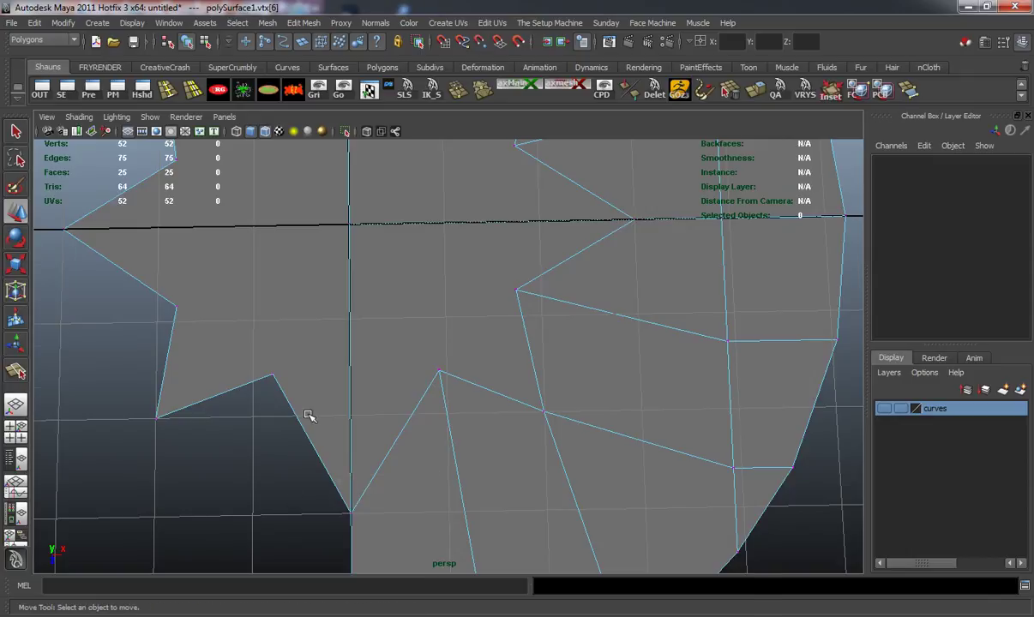
Step: Merge each pair of overlapping vertices where the circular half meets the star's outline, from its top tip to its bottom tip
scroll(334, 396, "down", 5)
middle_click_drag(385, 350, 411, 396, "alt")
left_click_drag(414, 211, 475, 292)
left_click(458, 90)
key("g")
left_click(500, 304)
key("g")
left_click(509, 259)
key("g")
left_click(554, 343)
key("g")
left_click(503, 374)
key("g")
left_click_drag(502, 408, 535, 434)
key("g")
left_click_drag(459, 393, 489, 429)
key("g")
left_click_drag(423, 452, 452, 475)
key("g")
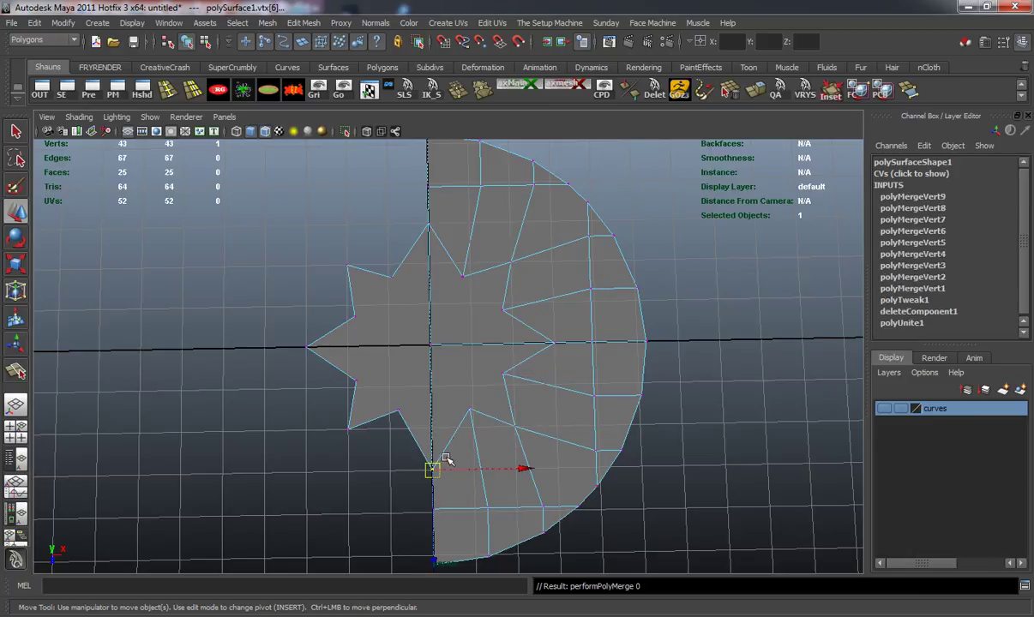
Step: Switch the mesh to face selection and delete the star-shaped face
right_click_drag(450, 382, 453, 404)
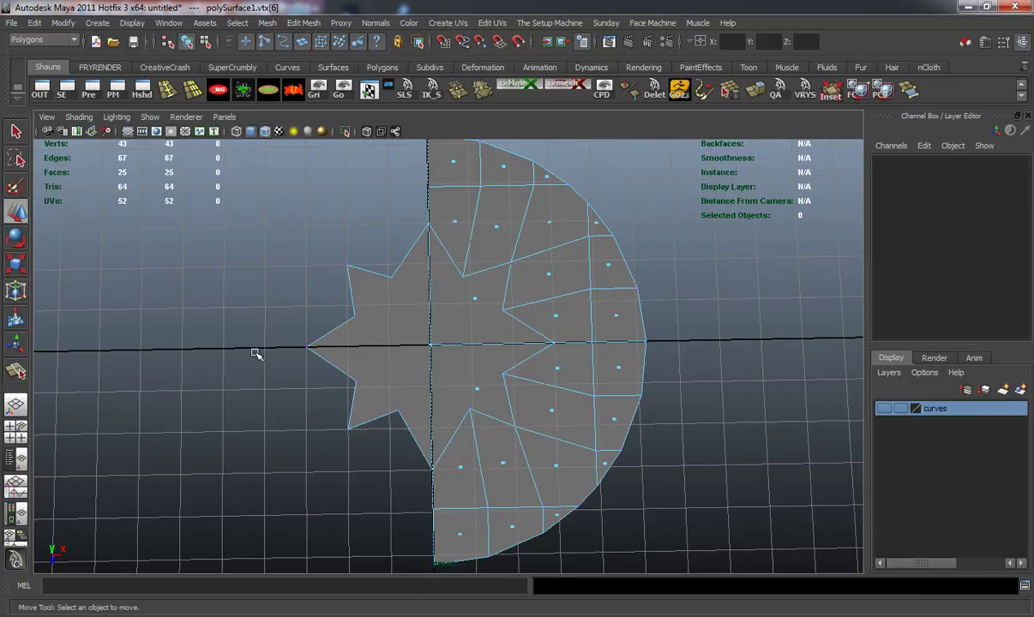
left_click(430, 344)
key("Delete")
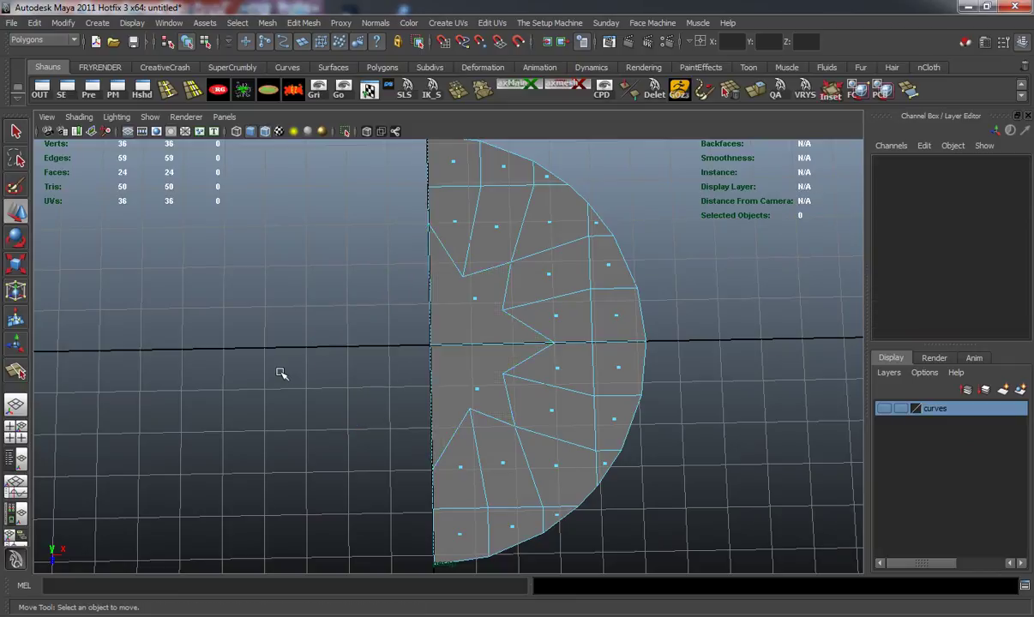
Step: Preview the half disc smoothed, restore the polygon display and delete all faces below the horizontal axis
middle_click_drag(367, 336, 454, 343, "alt")
mouse_move(454, 344)
left_mouse_down("alt")
mouse_move(288, 270)
mouse_move(296, 339)
mouse_move(417, 326)
mouse_move(450, 344)
mouse_move(437, 348)
left_mouse_up("alt")
key("3")
scroll(437, 348, "down", 2)
key("1")
middle_click_drag(438, 348, 442, 356, "alt")
middle_click_drag(399, 387, 270, 273, "alt")
left_click_drag(260, 253, 771, 536)
key("Delete")
Step: With the Split Polygon tool, cut the inner star face straight down from its upper inner corner to the horizontal axis edge
middle_click_drag(570, 262, 562, 361, "alt")
scroll(594, 358, "up", 3)
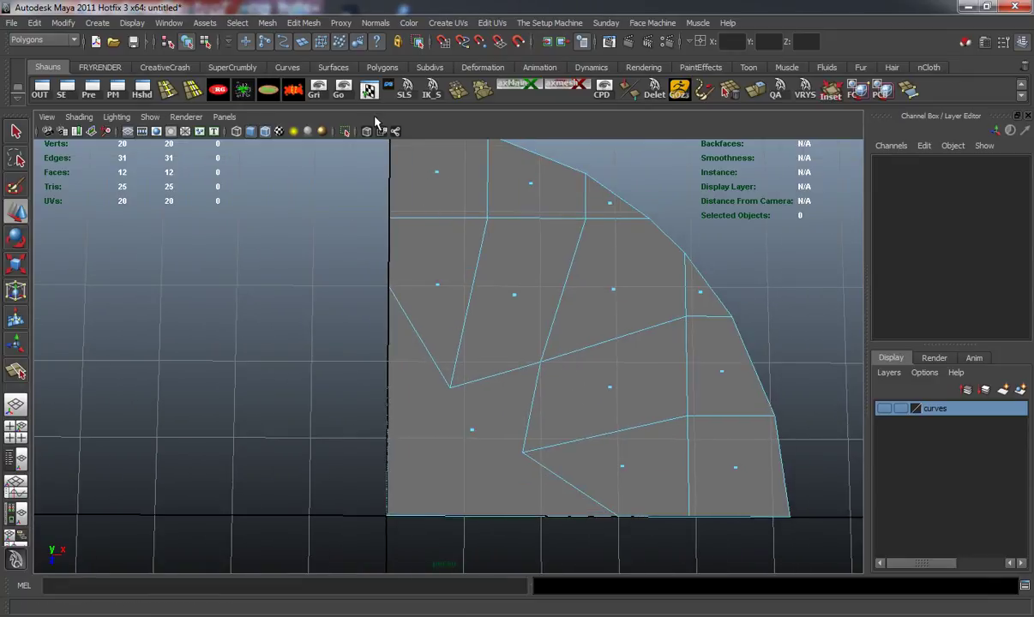
left_click(382, 68)
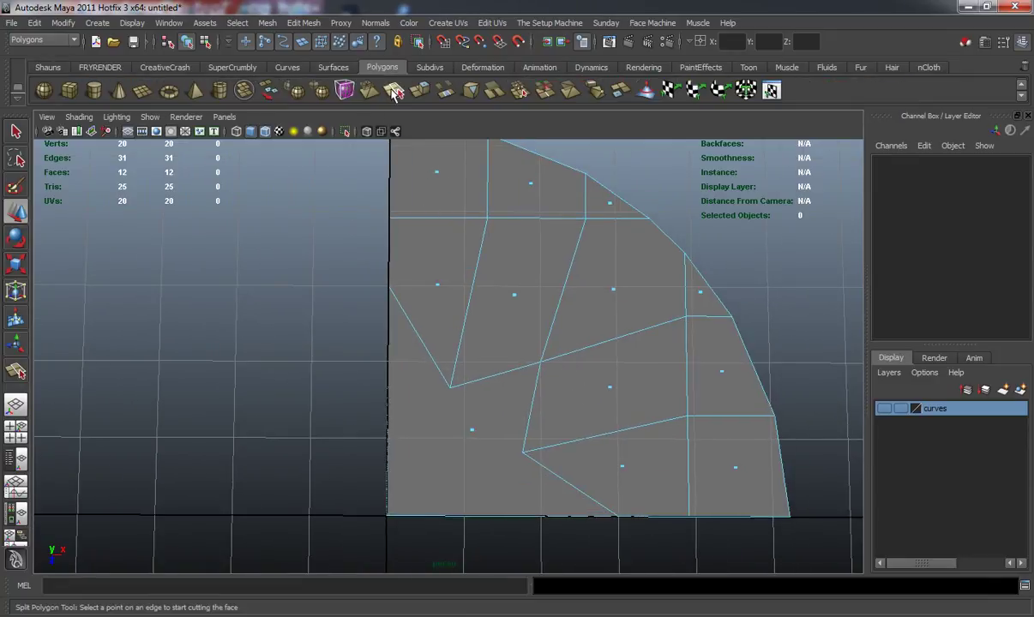
left_click(394, 92)
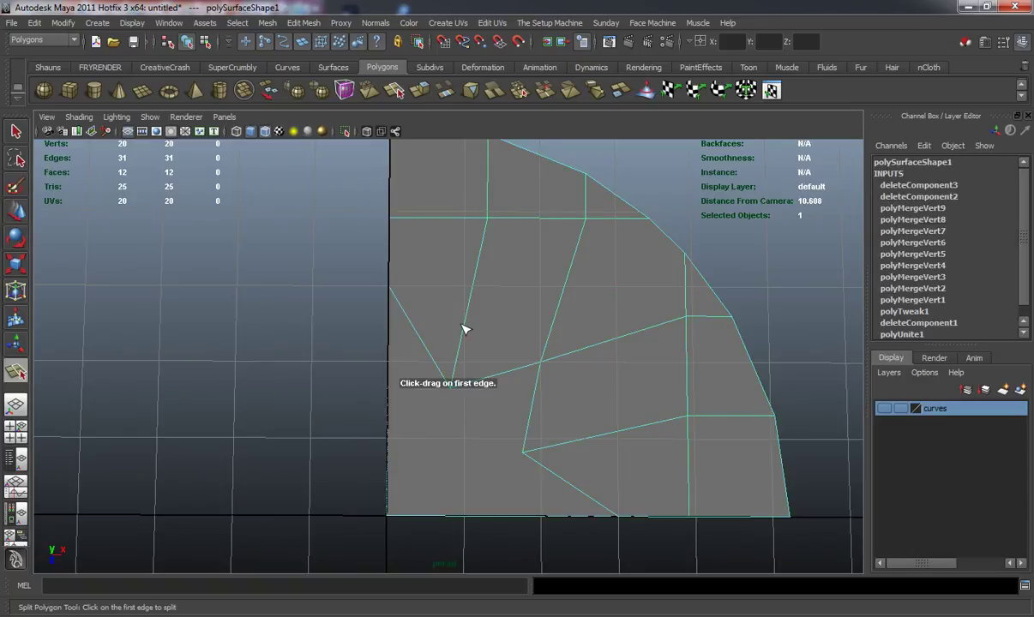
middle_click_drag(463, 330, 433, 271, "alt")
left_click(437, 304)
left_click_drag(400, 438, 445, 439)
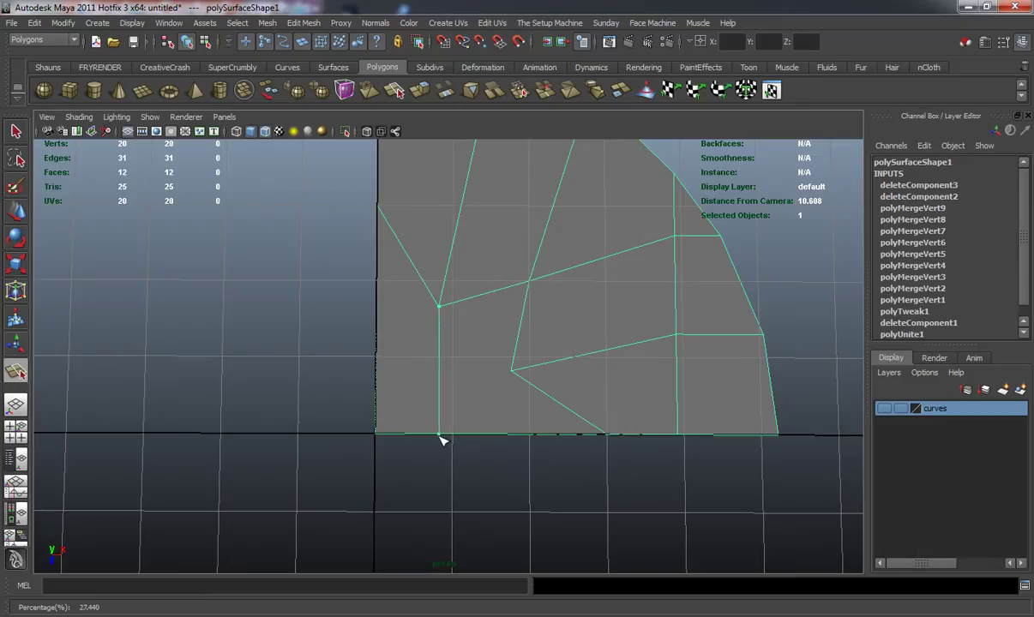
key("Return")
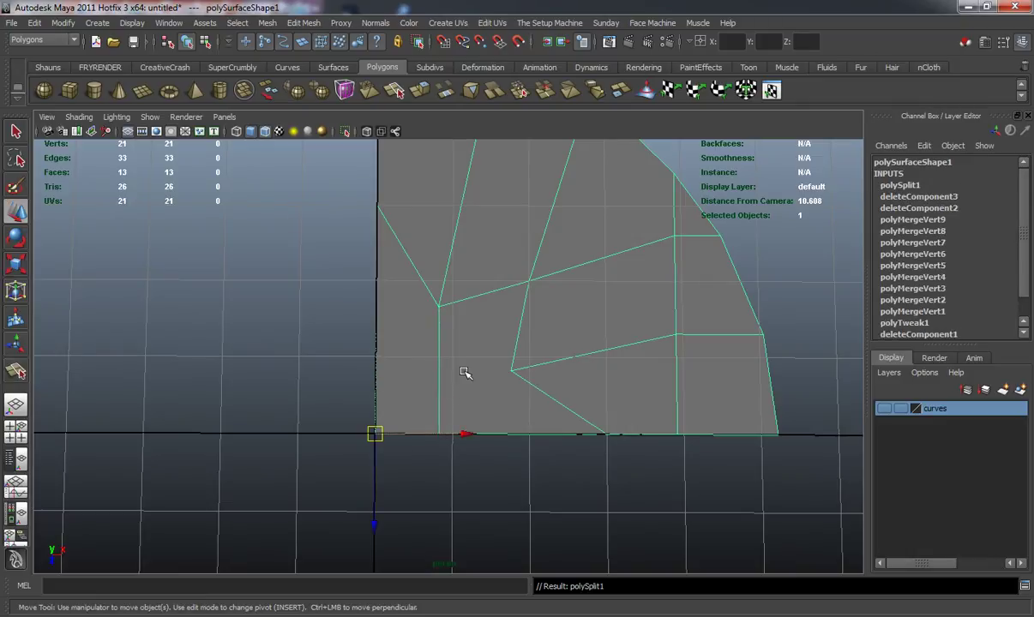
Step: Split the inner star faces horizontally from the right-hand inner corner across the new edge to the vertical axis edge
key("y")
left_click(512, 369)
left_click(438, 360)
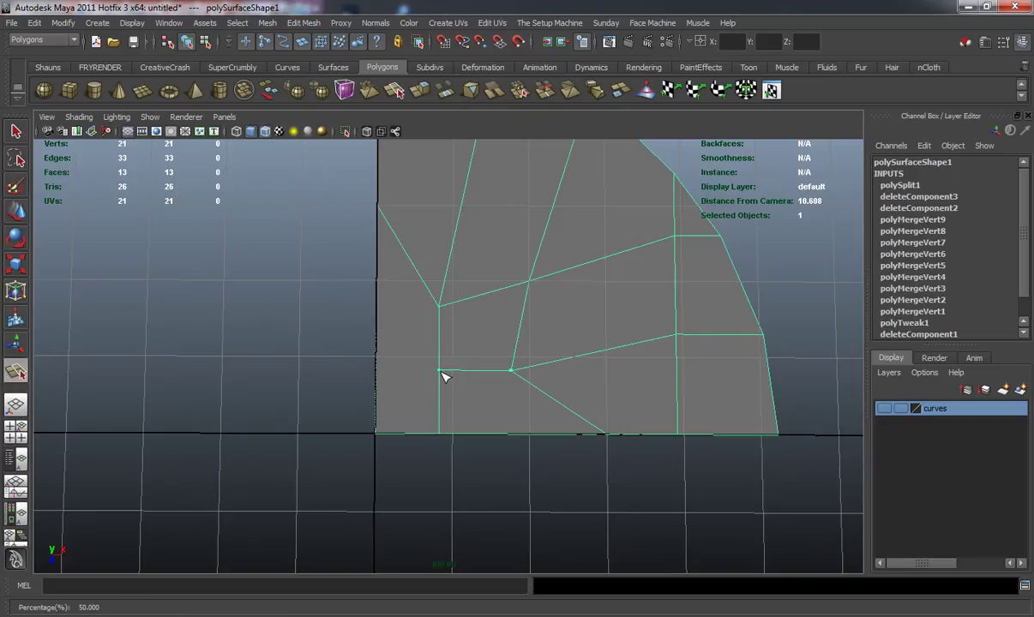
left_click(437, 372)
left_click_drag(377, 348, 379, 366)
left_click(379, 374)
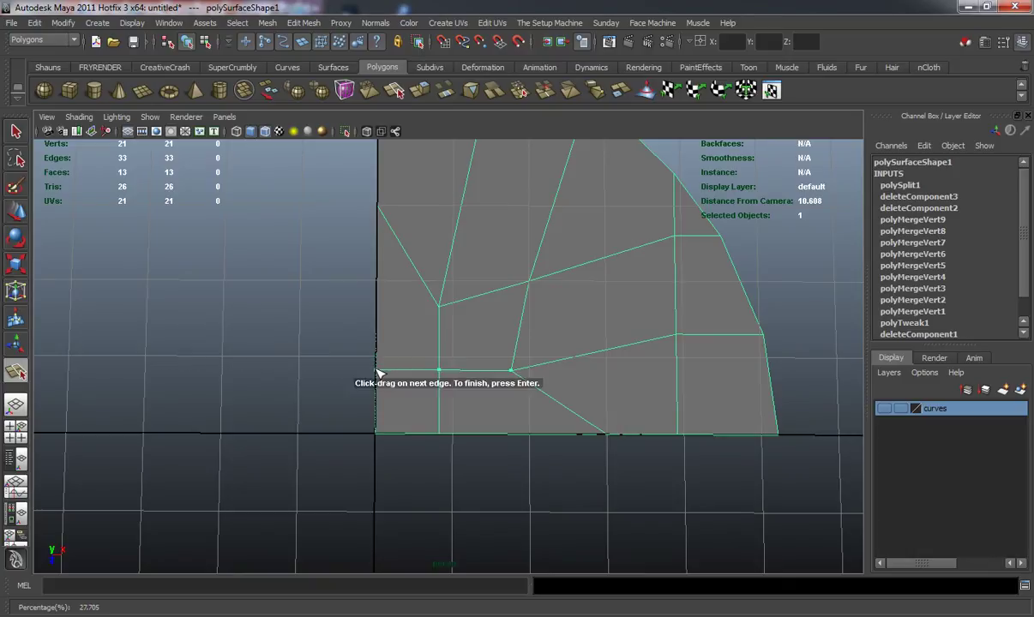
key("Return")
Step: Examine the quarter mesh's edge flow by comparing its smooth preview with its polygon display
scroll(317, 328, "down", 2)
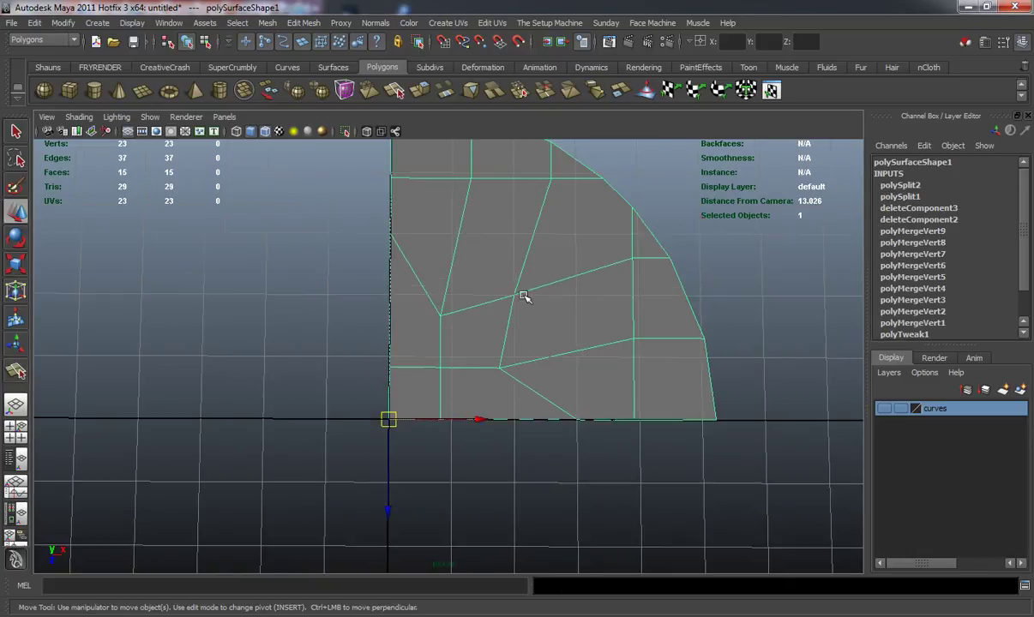
scroll(537, 281, "down", 4)
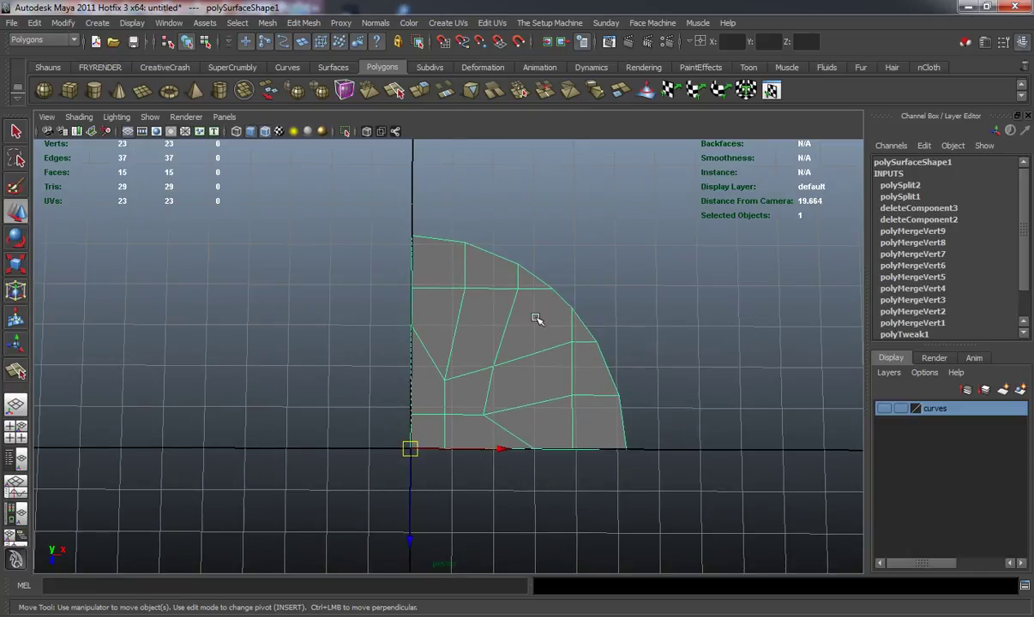
left_click(342, 338)
scroll(370, 329, "up", 4)
left_click(467, 343)
key("3")
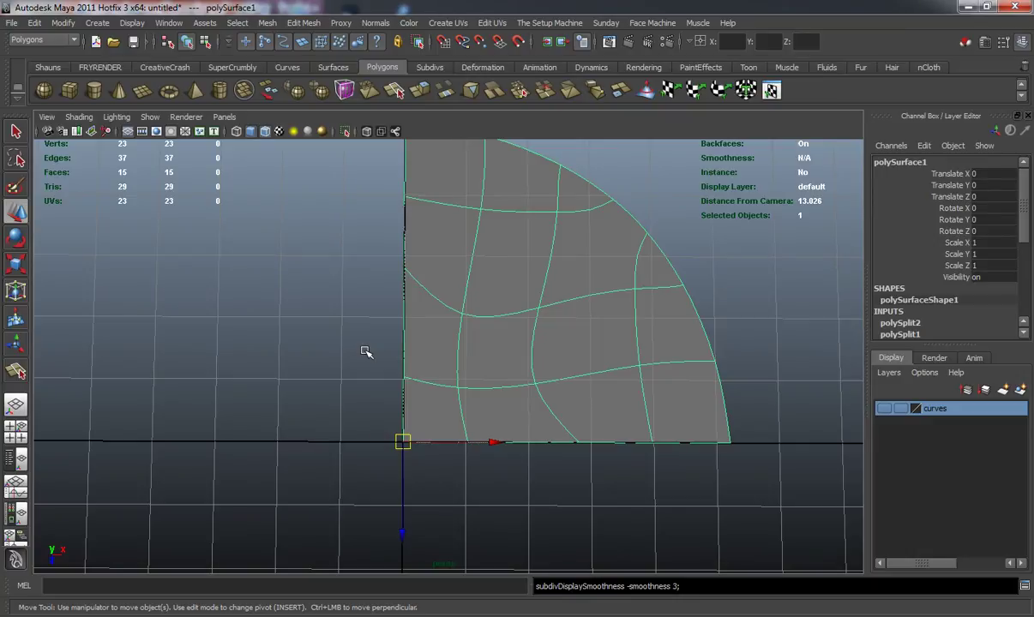
left_click(333, 331)
scroll(480, 330, "down", 3)
scroll(507, 342, "up", 4)
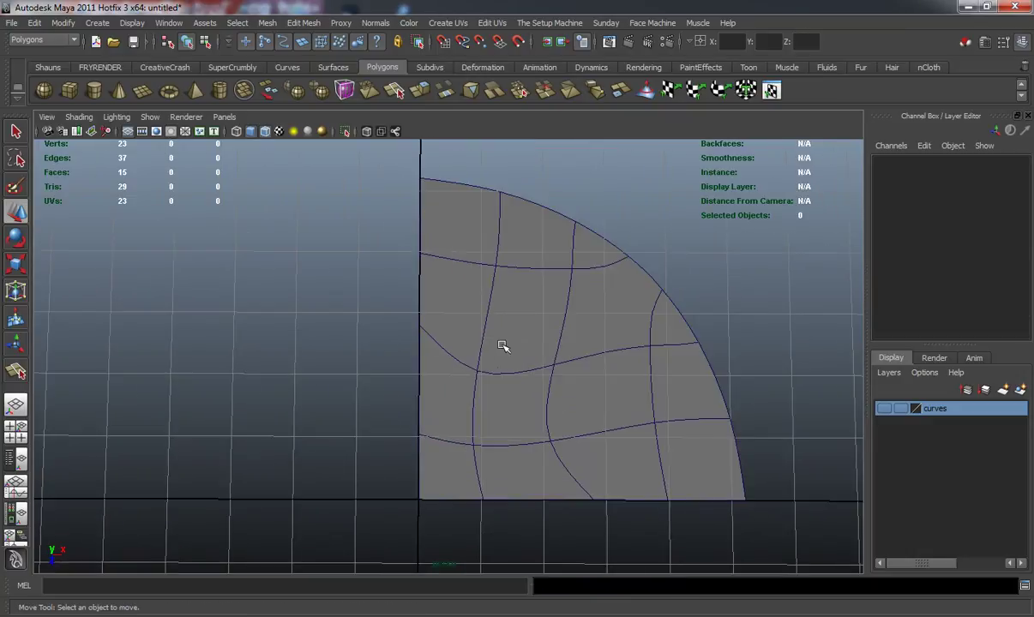
left_click(507, 341)
key("1")
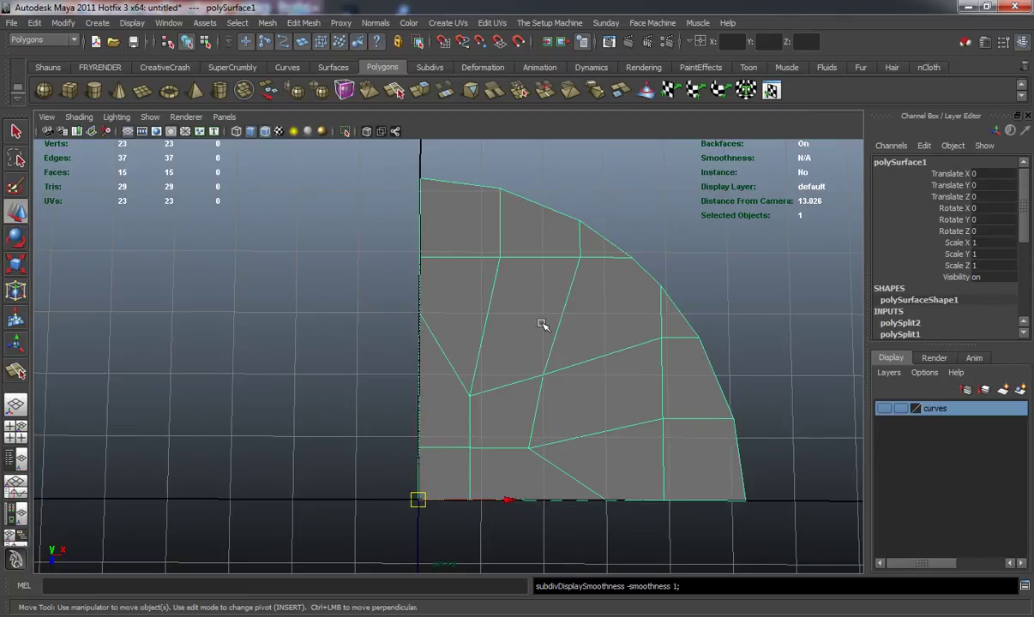
scroll(532, 328, "down", 2)
key("3")
left_click(381, 343)
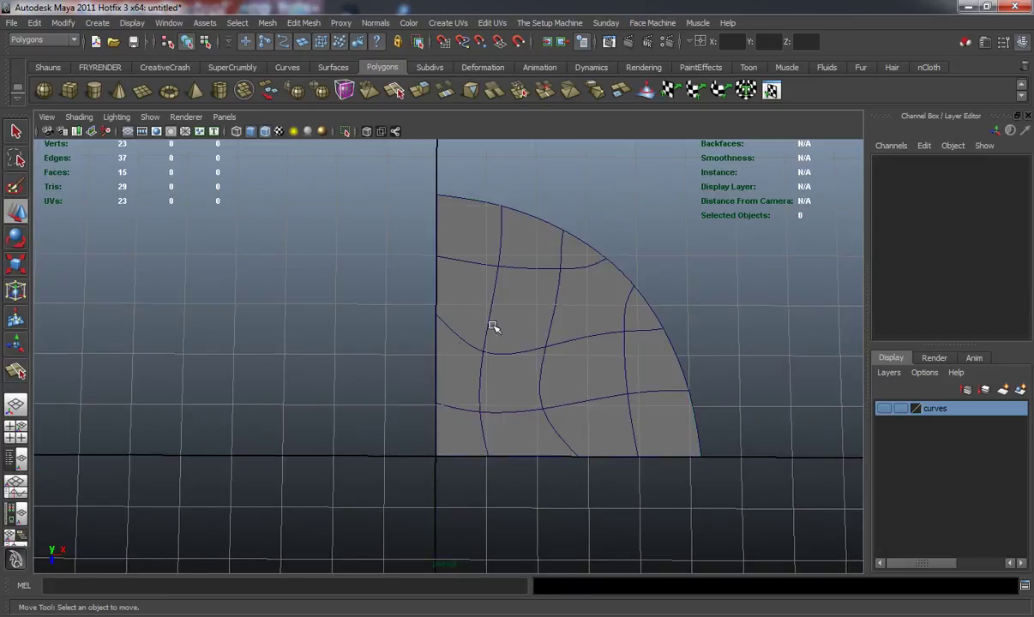
left_click(527, 325)
key("1")
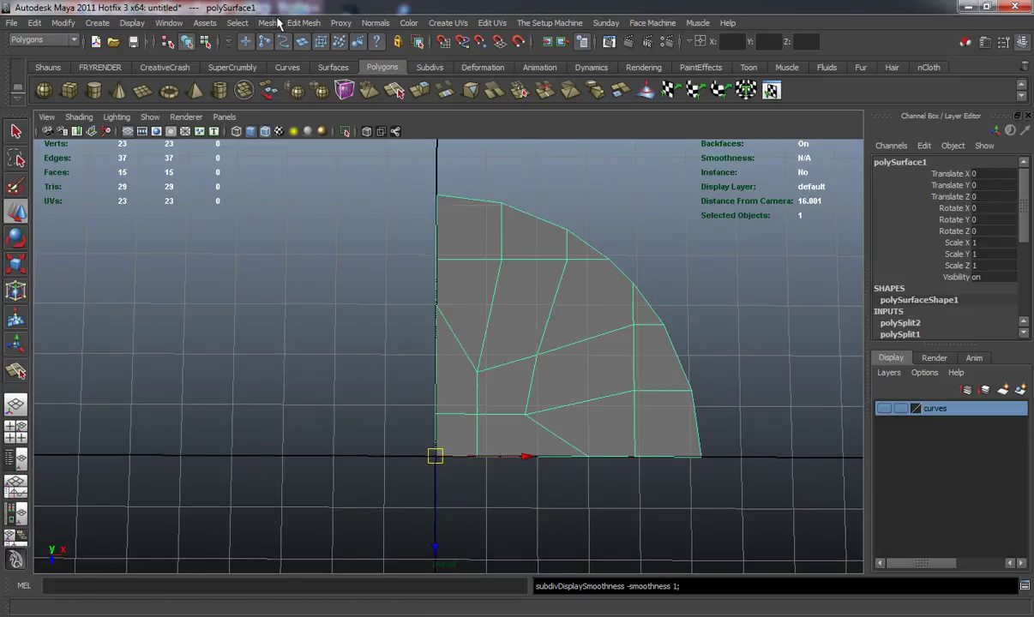
Step: Mirror the quarter mesh in the +Z direction, merging it with the original and merging vertices, and check its smooth preview
left_click(268, 23)
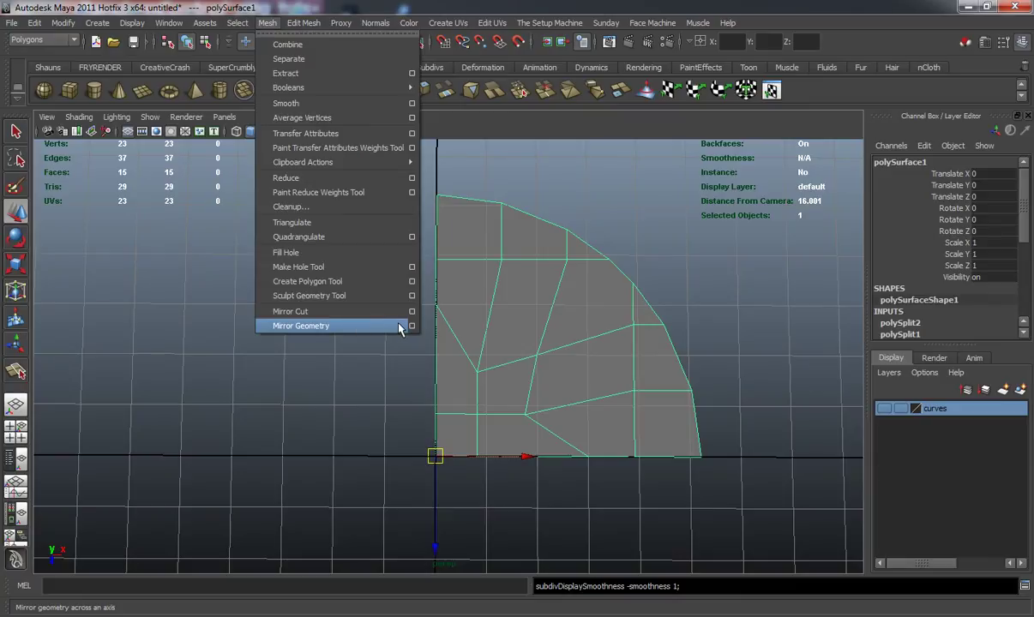
left_click(412, 326)
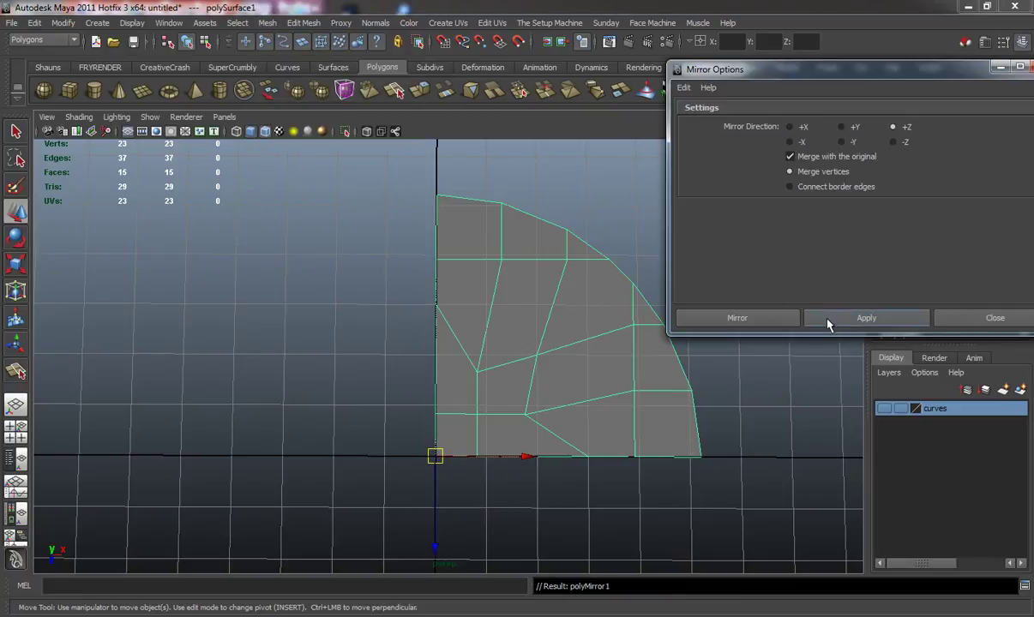
left_click(818, 319)
scroll(452, 229, "down", 5)
middle_click_drag(469, 326, 470, 284, "alt")
key("3")
key("1")
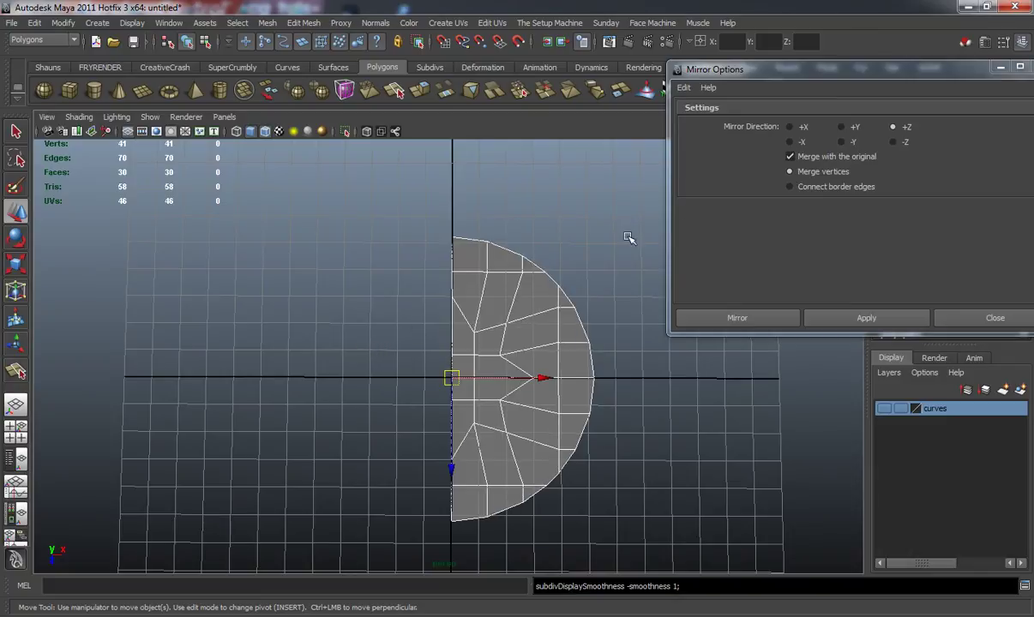
Step: Try to mirror the half disc in the +X direction, and undo that mirror
left_click(788, 127)
left_click(835, 315)
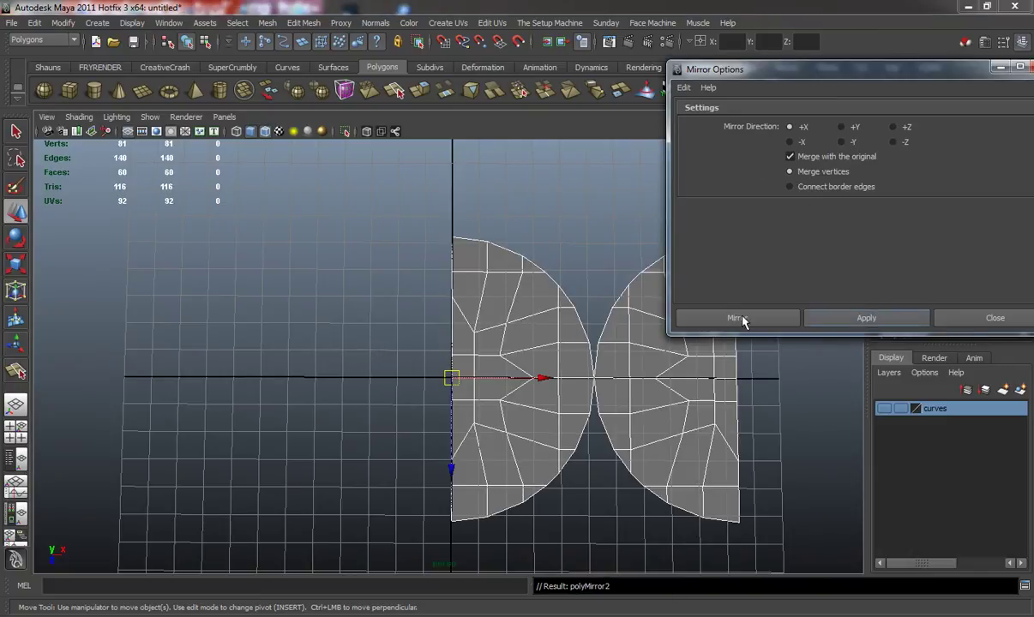
key("ctrl+z")
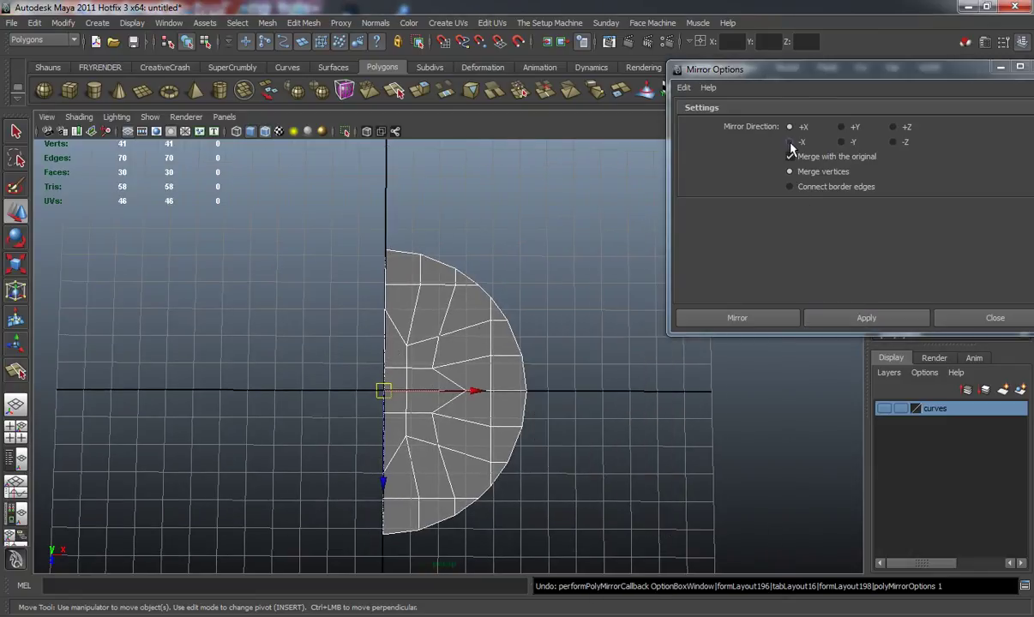
Step: Mirror the half disc in the -X direction with merged vertices, check its smooth preview and deselect it
left_click(823, 313)
key("f")
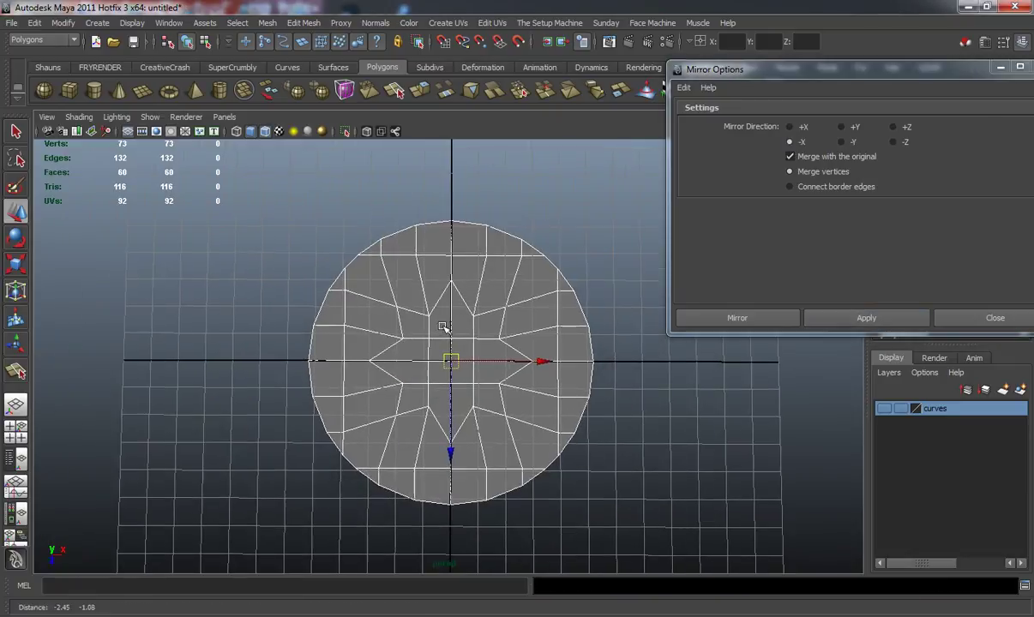
key("3")
key("1")
left_click(216, 295)
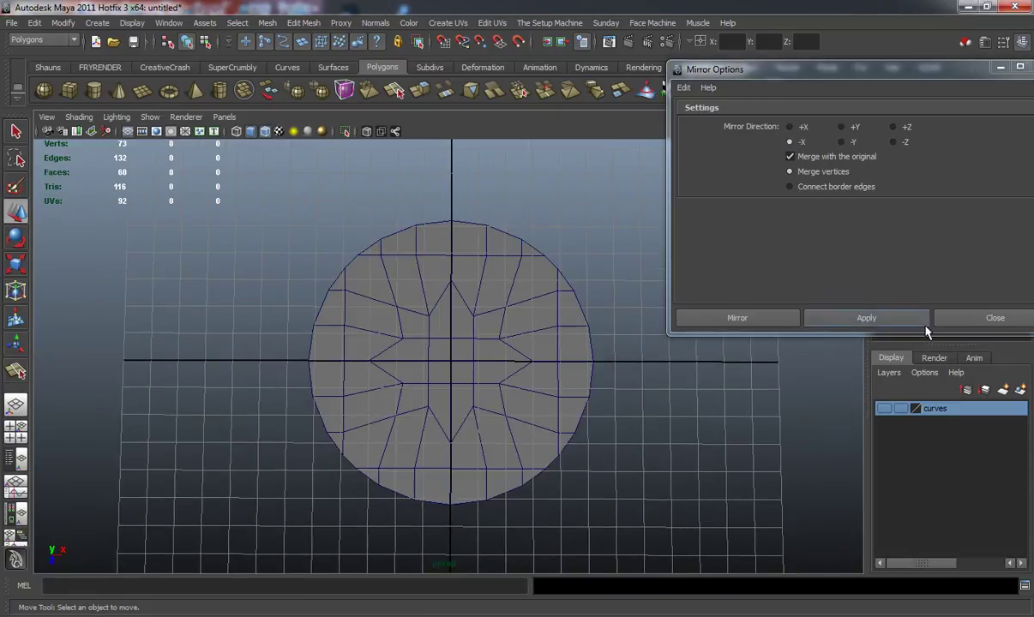
Step: Close the mirror options, check the full disc in smooth preview and return it to polygon display
left_click(947, 318)
left_click_drag(547, 344, 388, 317, "alt")
left_click(525, 335)
key("3")
left_click(240, 324)
left_click(374, 339)
key("1")
Step: Switch to face selection and select all faces inside the eight-pointed star at the disc's centre
right_click_drag(398, 320, 385, 354)
left_click_drag(385, 353, 435, 365, "alt")
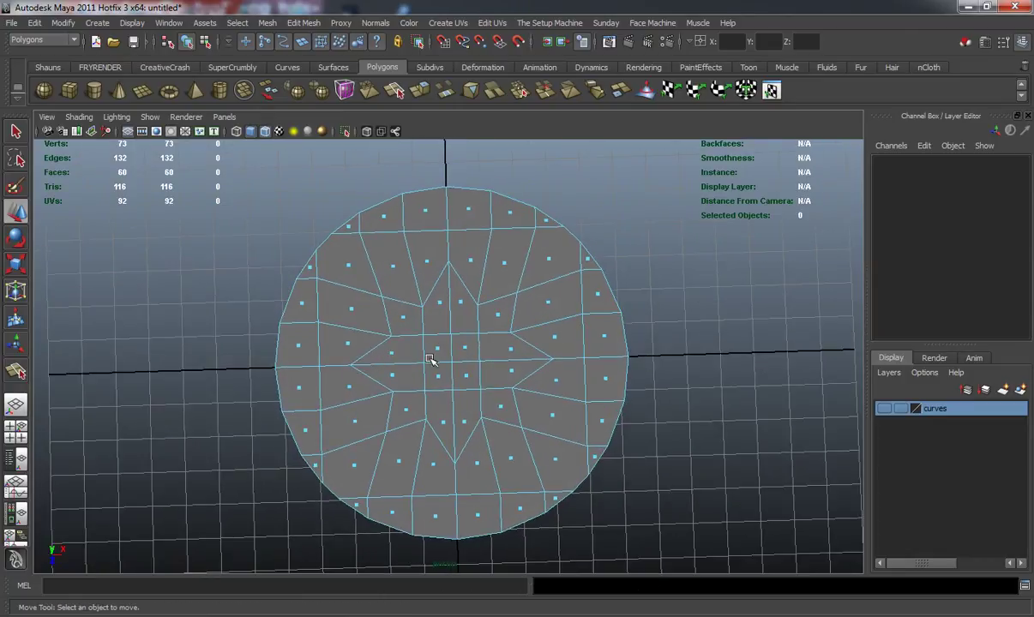
middle_click_drag(431, 360, 406, 307, "alt")
scroll(394, 294, "up", 3)
left_click(340, 224)
middle_click_drag(410, 225, 417, 264, "alt")
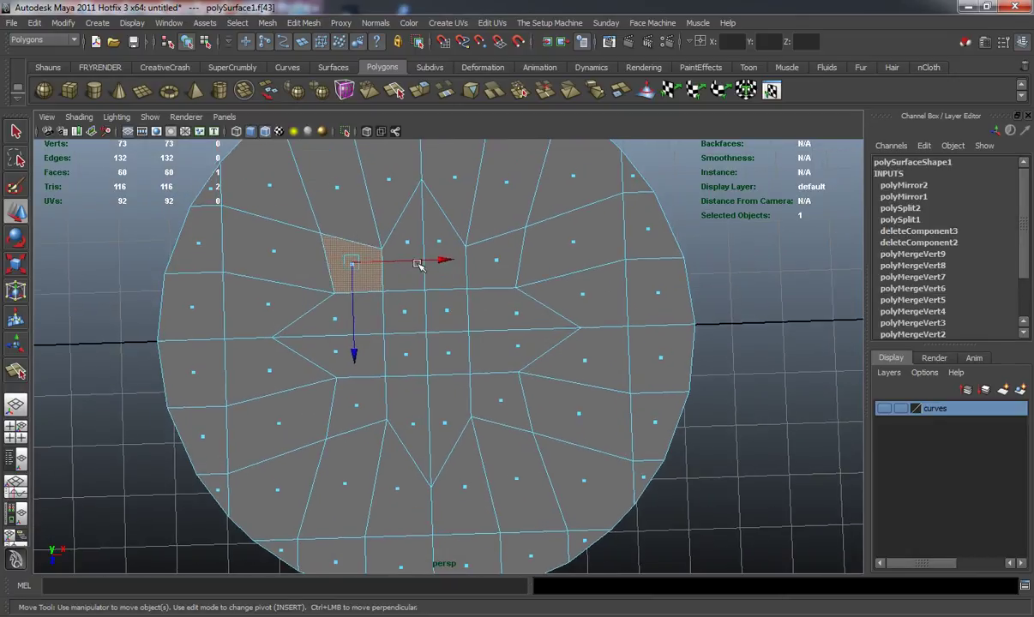
left_click_drag(398, 229, 513, 269, "shift")
left_click_drag(379, 338, 482, 362, "shift")
left_click(433, 308, "shift")
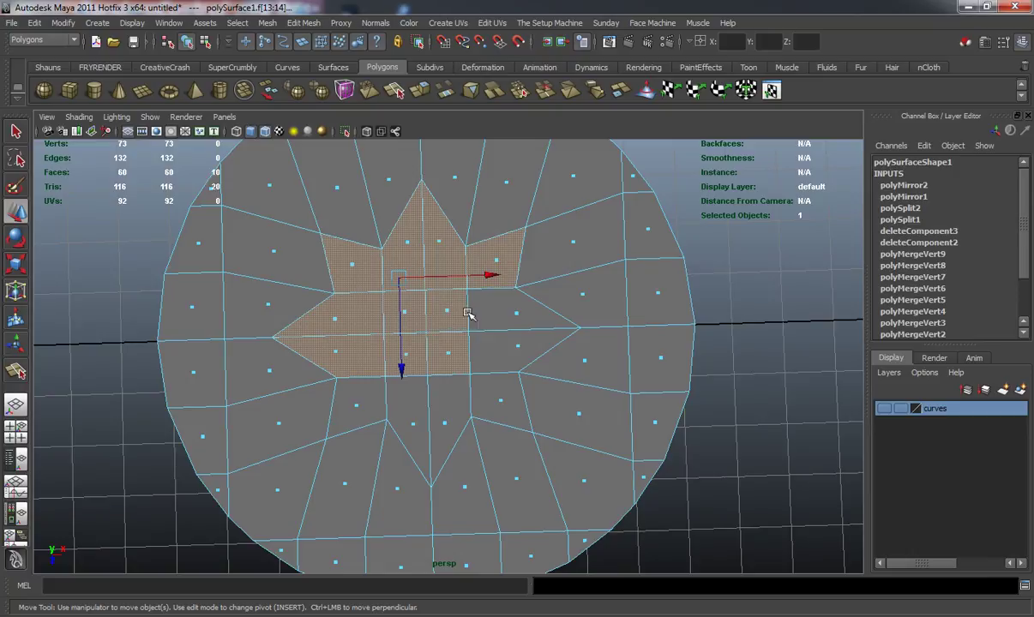
left_click(529, 350, "shift")
left_click_drag(385, 396, 466, 437, "shift")
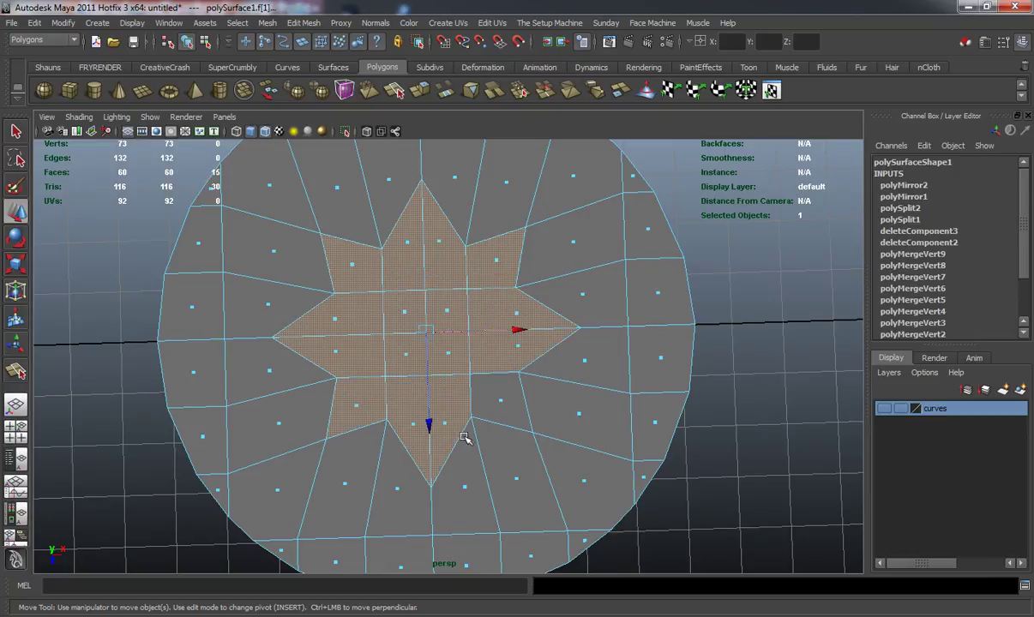
left_click_drag(484, 386, 522, 409, "shift")
Step: Extrude the selected star faces and offset them slightly inward to form a narrow border around the star
left_click_drag(443, 351, 429, 335, "alt")
left_click(49, 68)
left_click(775, 88)
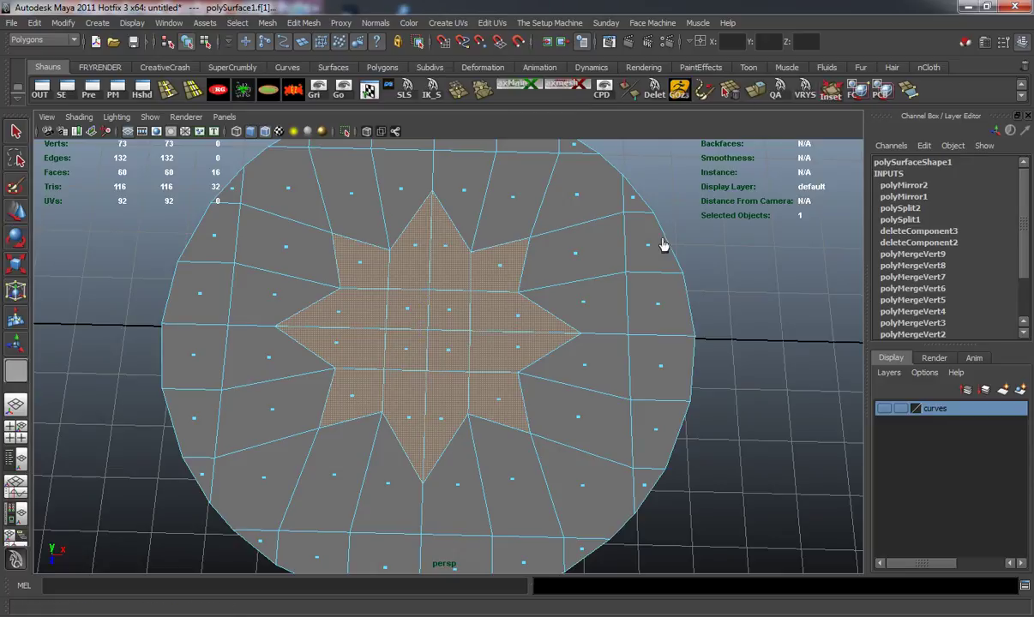
left_click_drag(724, 305, 770, 305)
key("w")
Step: Extrude the inset star faces again, push them down to form a recess, and clear the selection
left_click_drag(445, 307, 364, 306, "alt")
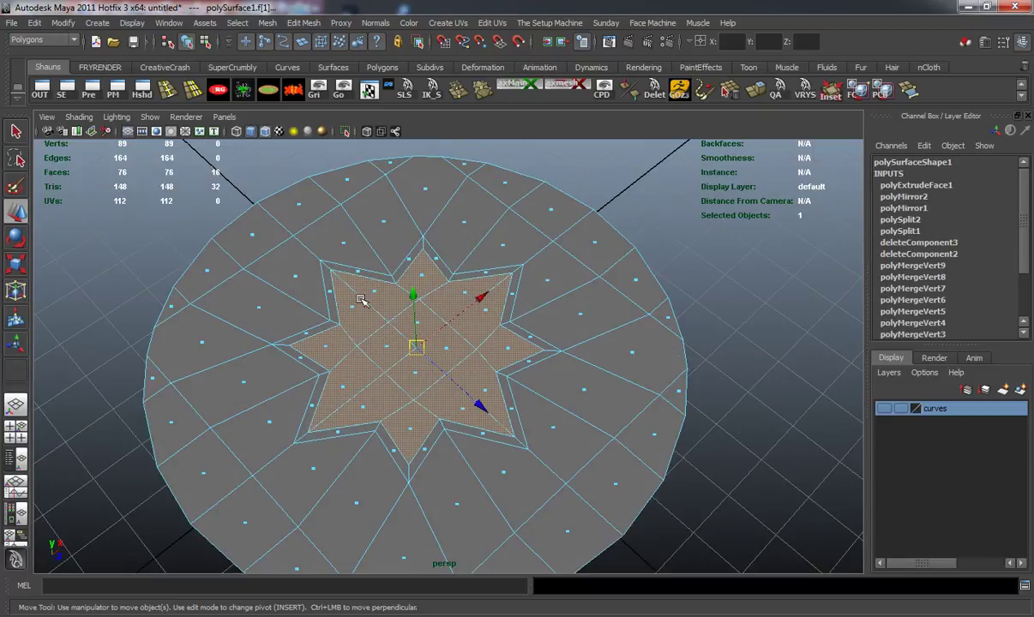
middle_click_drag(354, 305, 400, 273, "alt")
scroll(400, 272, "up", 2)
left_click_drag(400, 272, 386, 283, "alt")
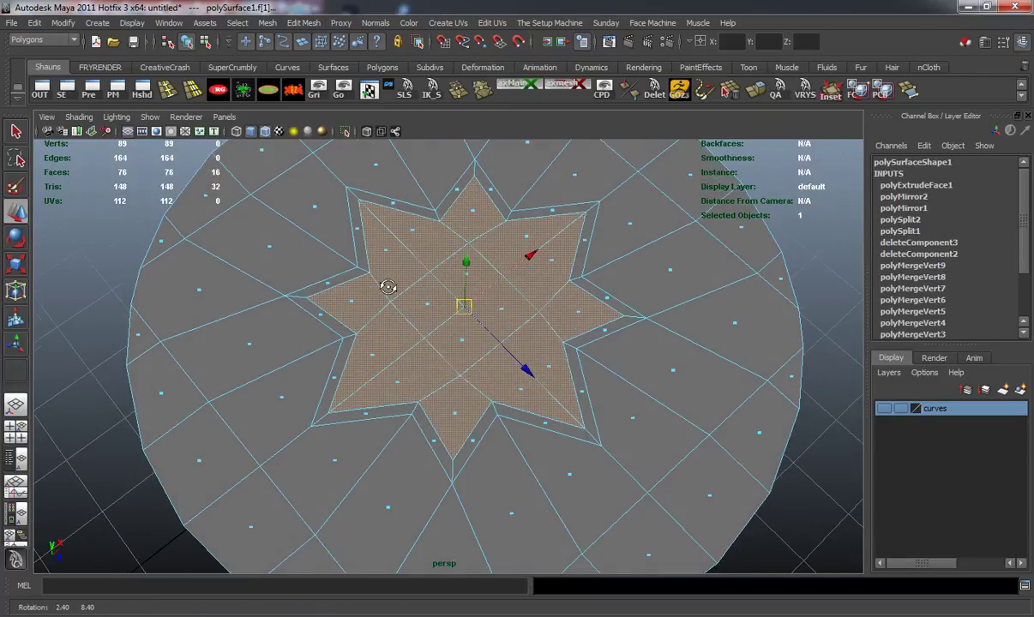
left_click_drag(469, 246, 484, 229, "alt")
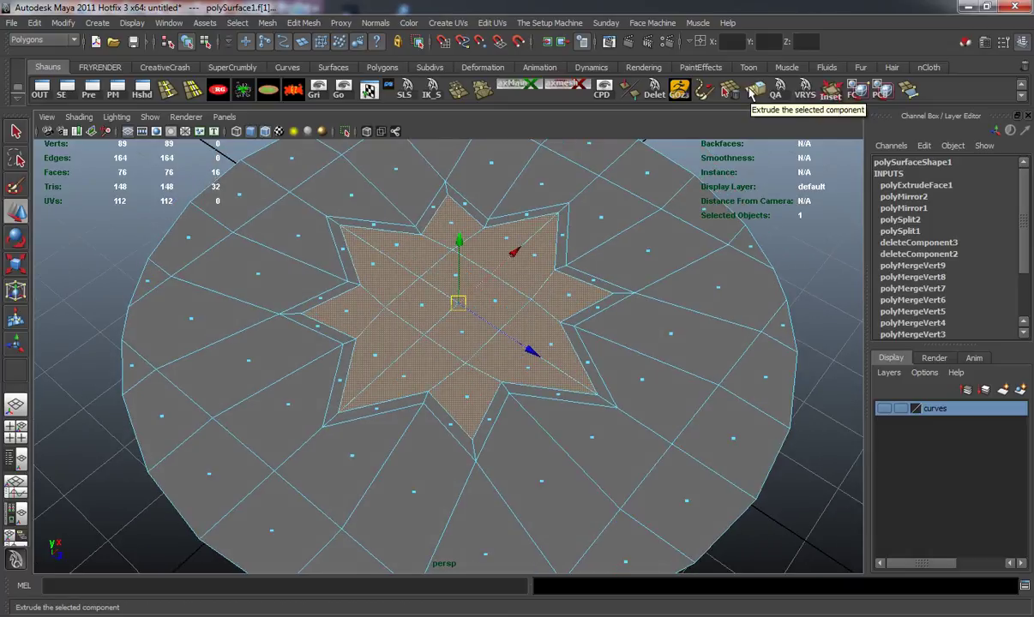
left_click_drag(429, 229, 538, 199, "alt")
left_click(754, 94)
left_click_drag(420, 190, 377, 320)
scroll(317, 332, "down", 3)
left_click_drag(310, 333, 317, 329, "alt")
left_click(168, 322)
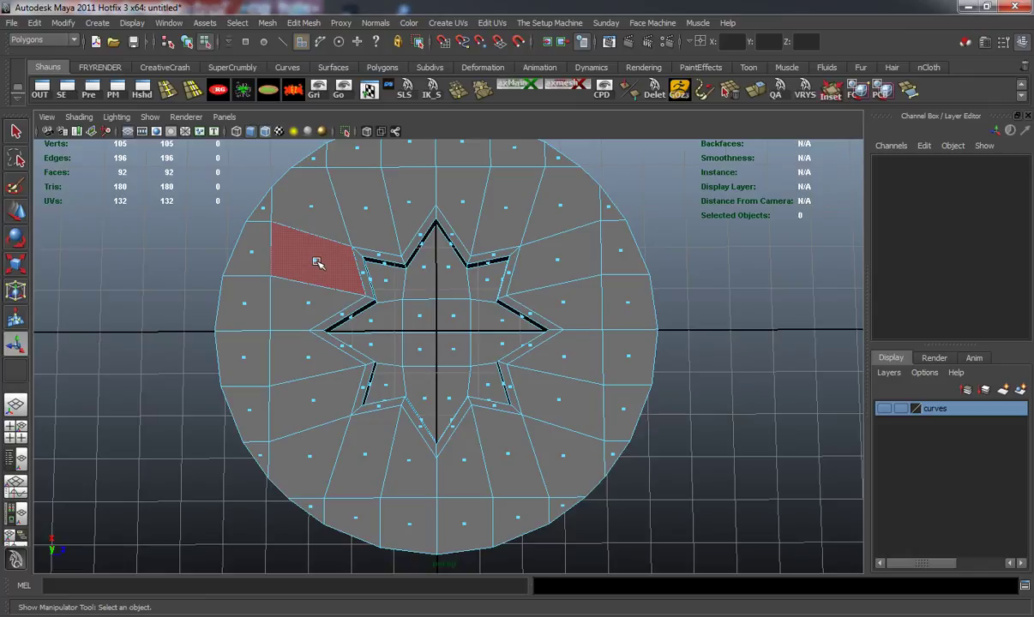
Step: Select the disc's whole outer border edge and extrude it slightly outward by scaling to add a narrow rim
left_click_drag(316, 243, 370, 309, "alt")
right_click_drag(331, 300, 330, 272)
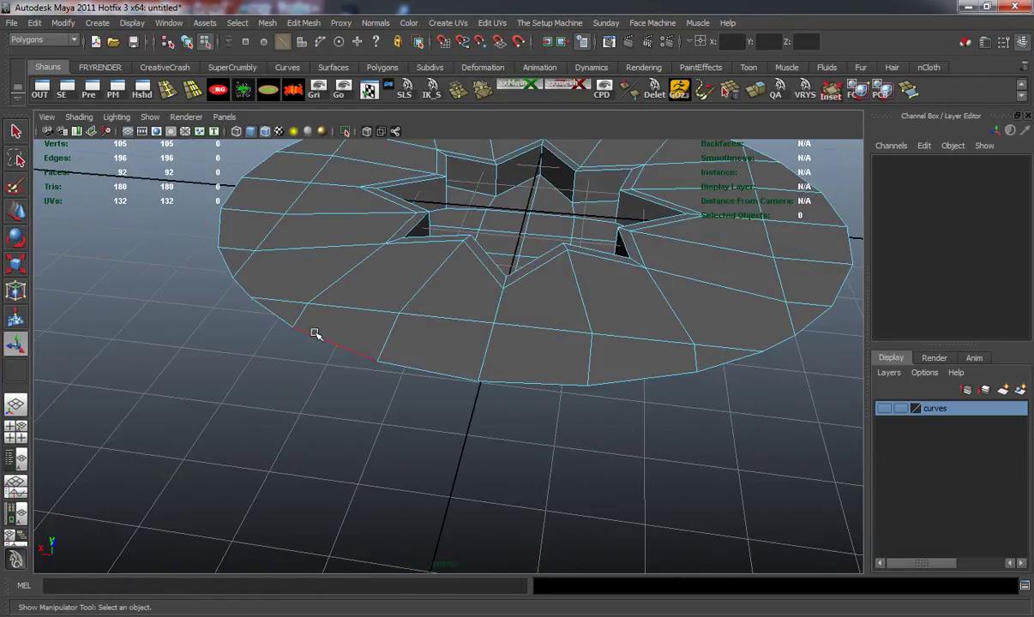
double_click(315, 334)
right_click_drag(445, 278, 452, 335, "alt")
left_click_drag(452, 335, 473, 296, "alt")
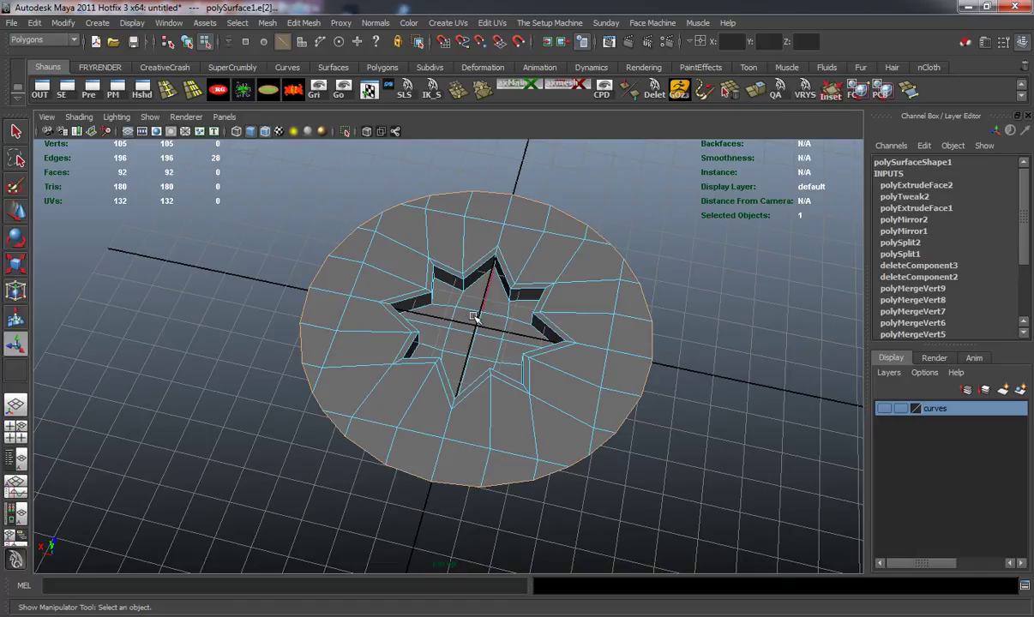
left_click(755, 90)
left_click_drag(476, 321, 357, 369)
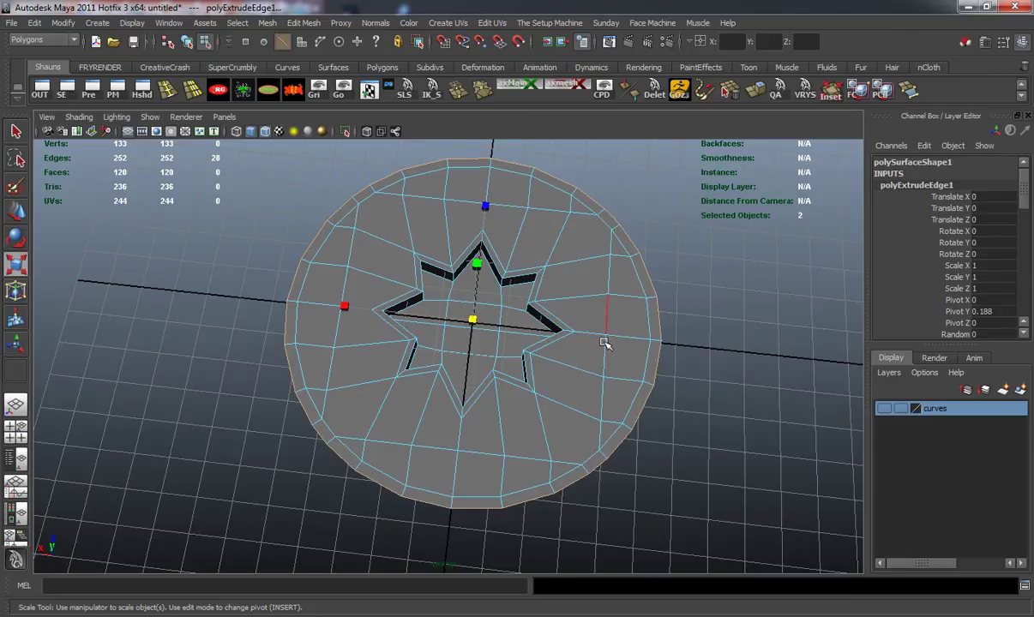
Step: Extrude the rim's border edge once more, move it down to form the disc's side wall, and check the smooth preview
left_click_drag(594, 407, 451, 297, "alt")
key("ctrl+e")
key("w")
left_click_drag(469, 228, 460, 366)
key("3")
left_click(228, 338)
left_click_drag(334, 353, 278, 391, "alt")
key("1")
Step: Insert supporting edge loops around the disc's outer rim, its side wall and the star recess
left_click(173, 94)
scroll(298, 319, "up", 2)
middle_click_drag(277, 391, 402, 263, "alt")
scroll(402, 264, "up", 2)
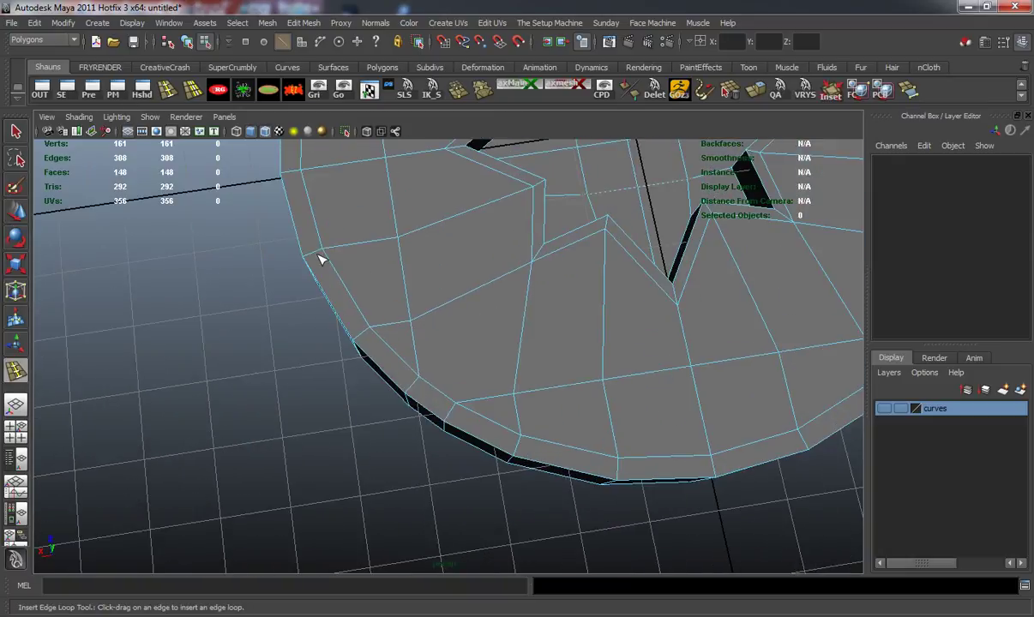
left_click_drag(314, 253, 307, 256)
left_click_drag(316, 311, 338, 223, "alt")
left_click_drag(419, 313, 420, 382)
left_click_drag(501, 246, 436, 302, "alt")
middle_click_drag(436, 303, 364, 422, "alt")
left_click_drag(365, 423, 443, 289, "alt")
Step: Turn on the disc's smooth preview, return to object selection and select the whole disc
key("w")
key("3")
right_click_drag(439, 299, 491, 276)
right_click_drag(490, 277, 388, 311, "alt")
left_click_drag(270, 319, 269, 359, "alt")
left_click(281, 363)
left_click(352, 348)
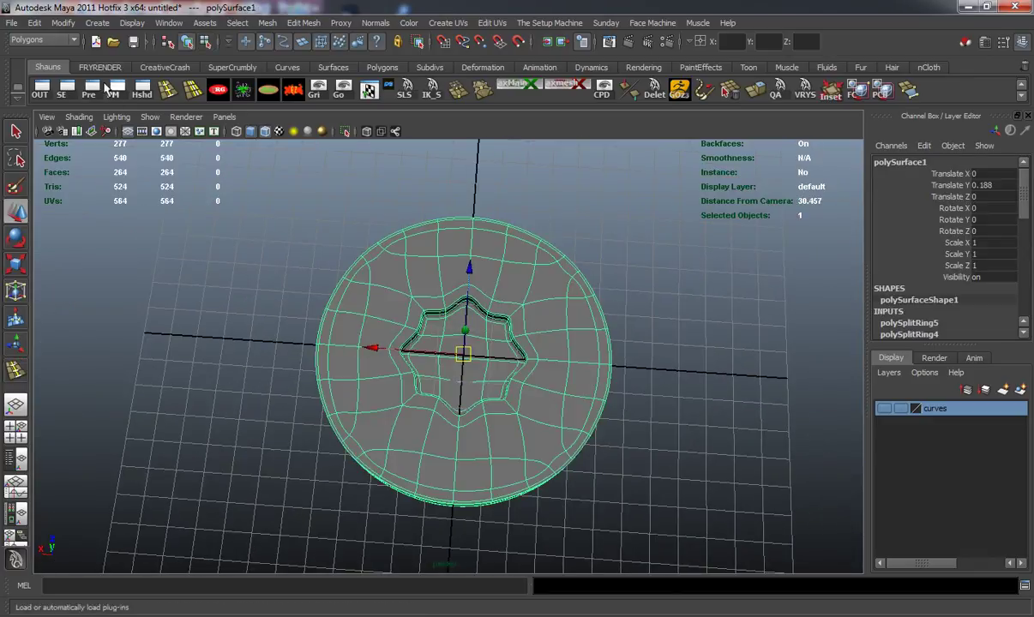
Step: Convert the disc's smooth mesh preview to polygons and deselect the result
left_click(62, 22)
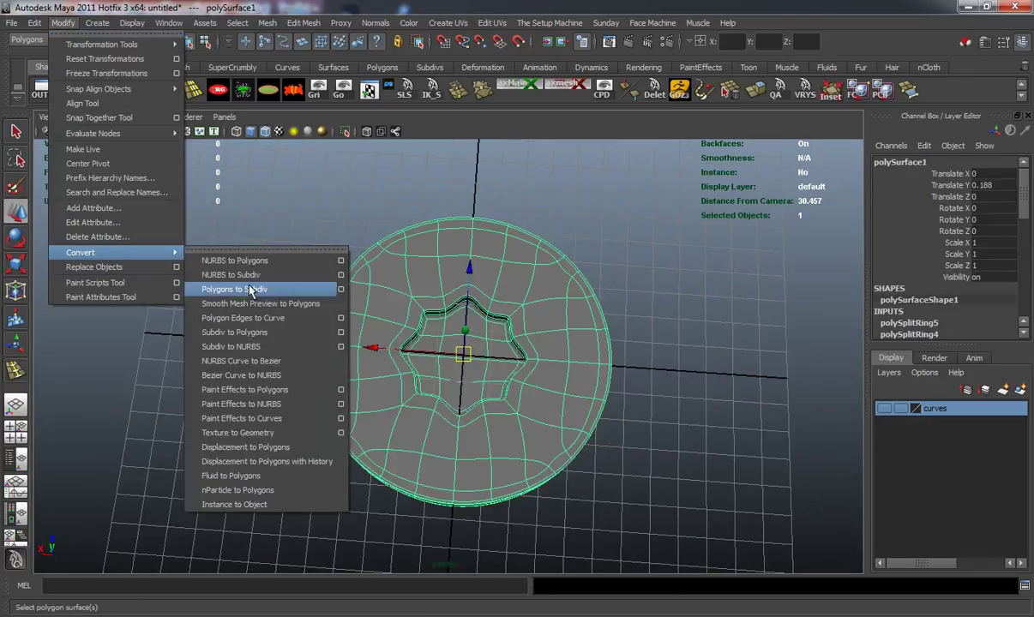
left_click(256, 304)
left_click_drag(249, 300, 258, 318, "alt")
left_click(257, 319)
left_click_drag(341, 320, 304, 291, "alt")
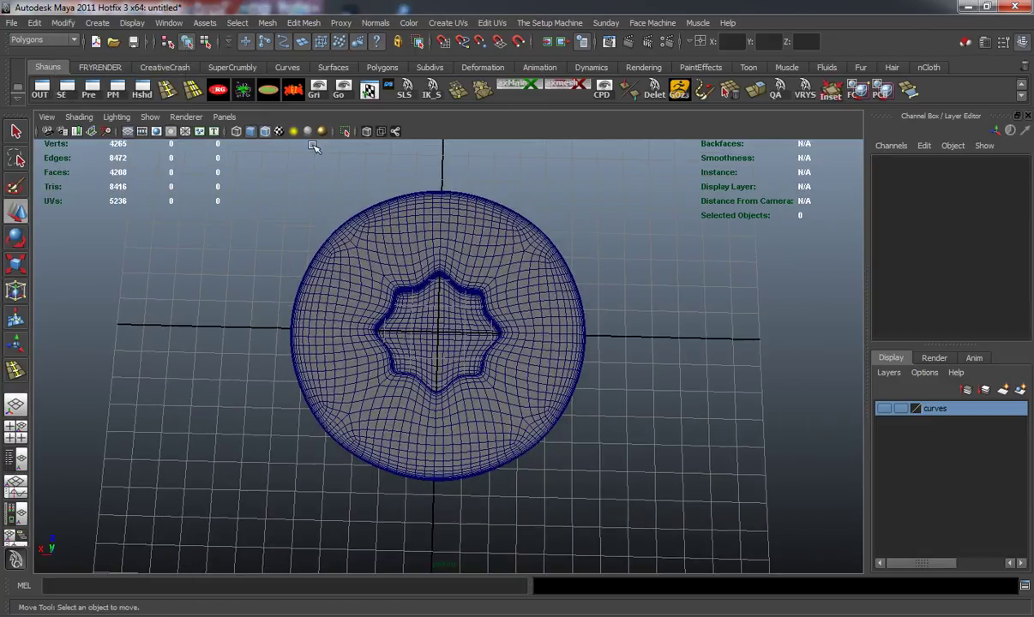
Step: Hide the wireframe on the shaded disc and examine the smoothed surface around the star recess
left_click(266, 131)
mouse_move(293, 246)
left_mouse_down("alt")
mouse_move(288, 260)
mouse_move(373, 270)
left_mouse_up("alt")
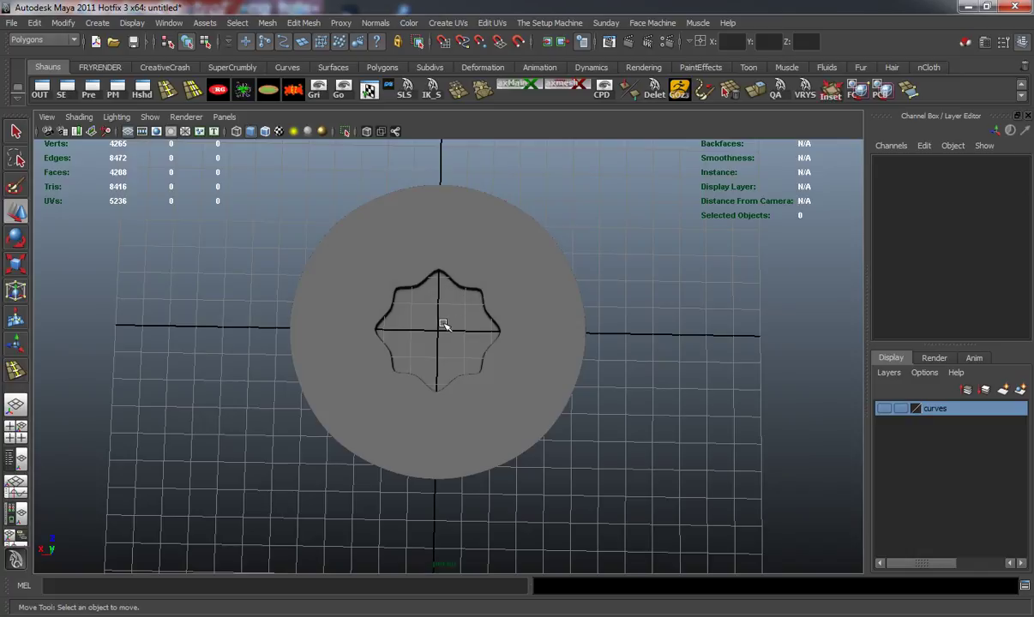
left_click_drag(442, 337, 503, 311, "alt")
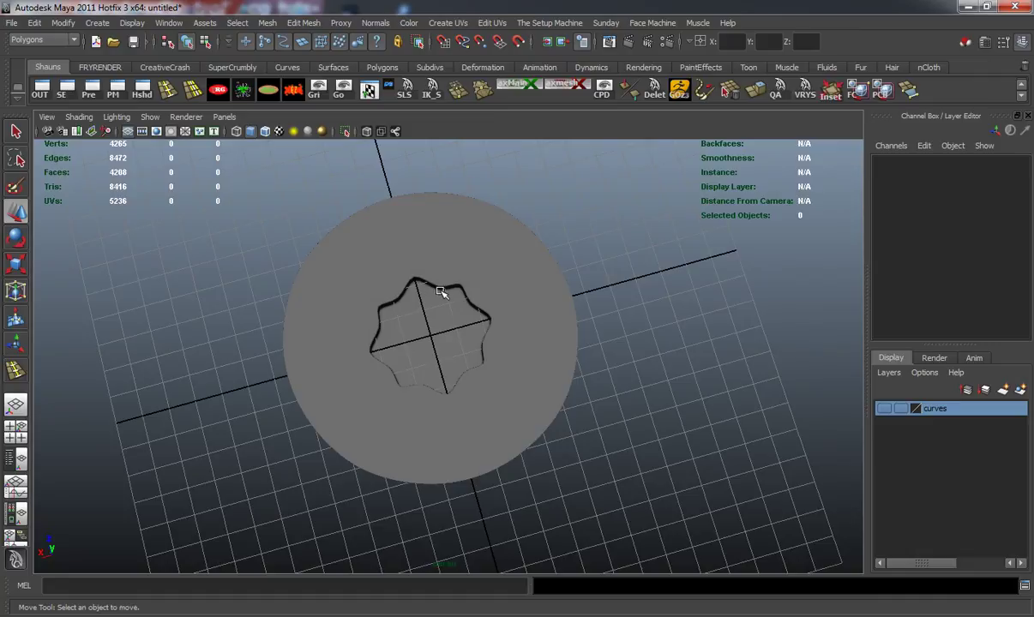